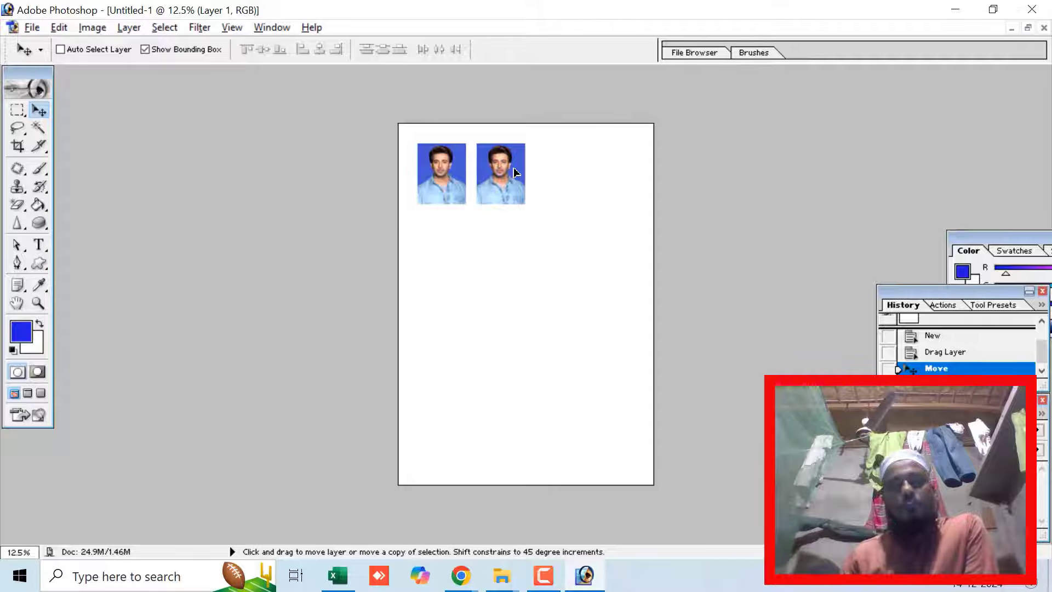
# Step: Drag the second passport photo into line beside the first at the top of the page
pyautogui.moveTo(515, 173); pyautogui.dragTo(613, 164)
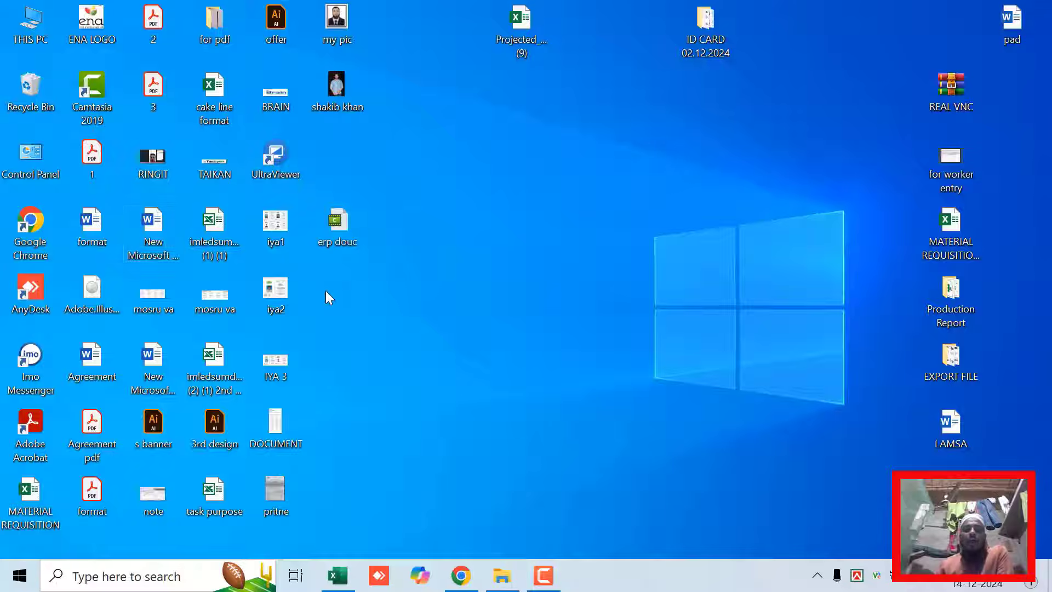
# Step: Launch Chrome and search the web for 'background remover'
pyautogui.doubleClick(39, 222)
pyautogui.doubleClick(278, 25)
pyautogui.write('ba')
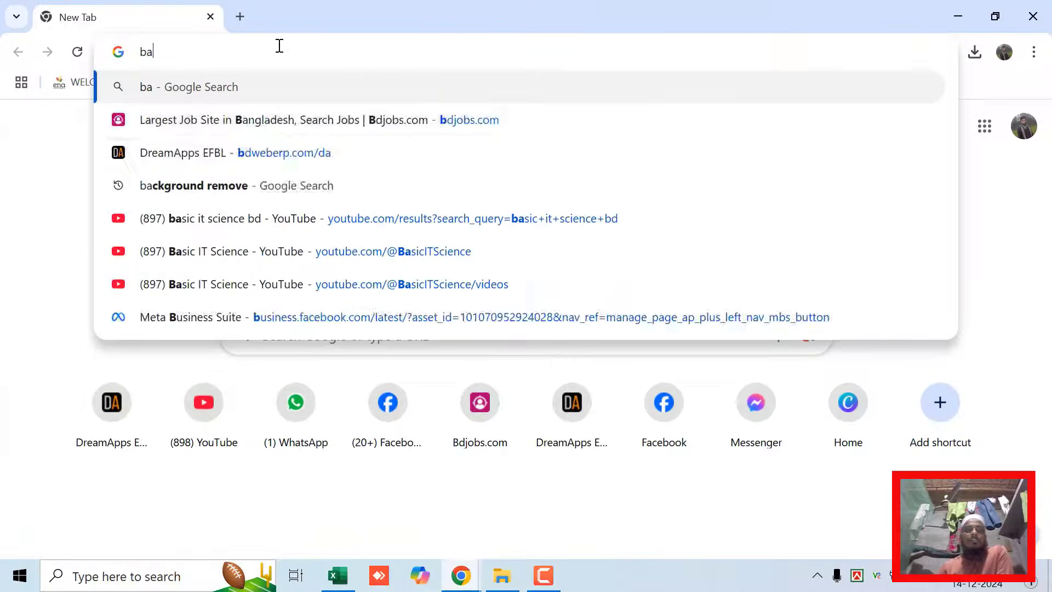
pyautogui.write('ckrou')
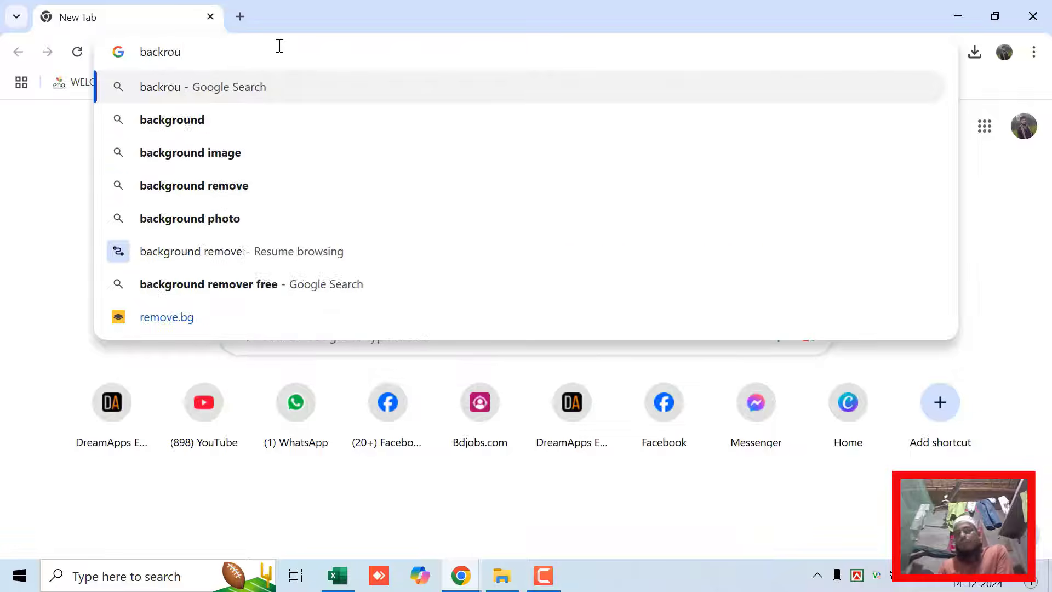
pyautogui.write('nd rou')
pyautogui.press('BackSpace')
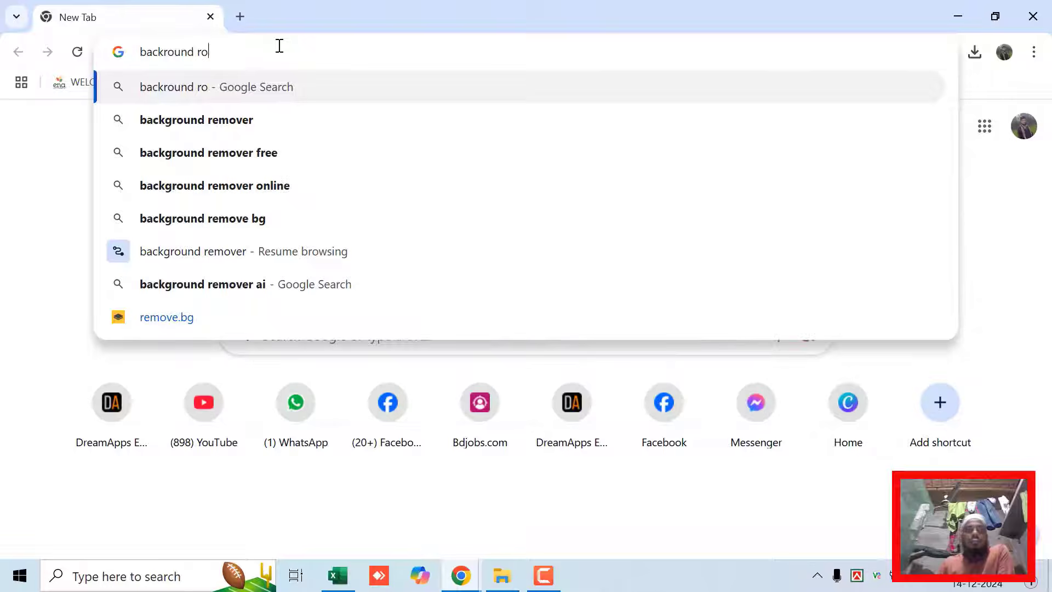
pyautogui.write('mov')
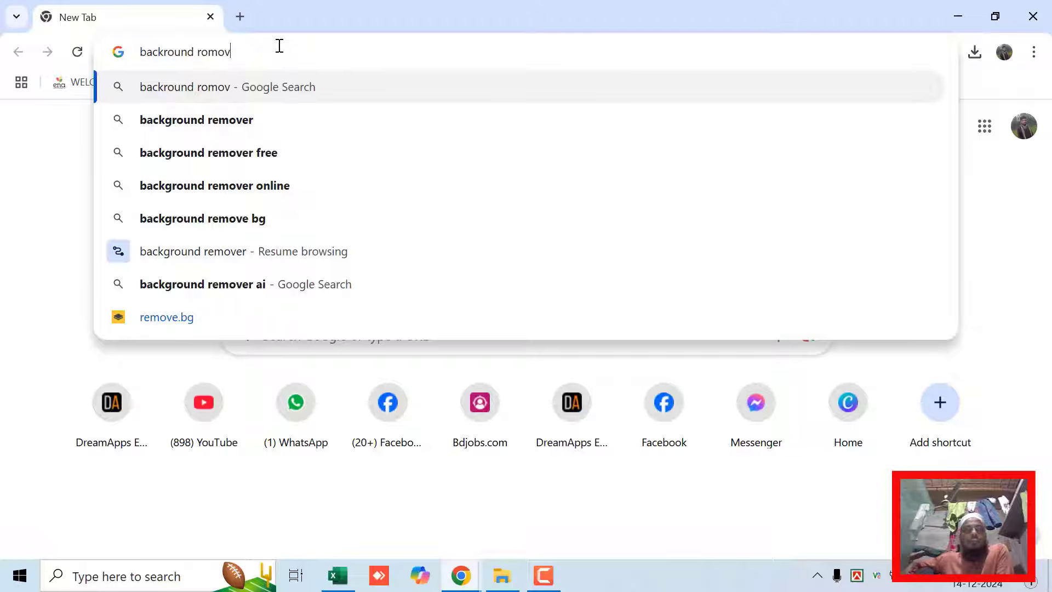
pyautogui.click(251, 122)
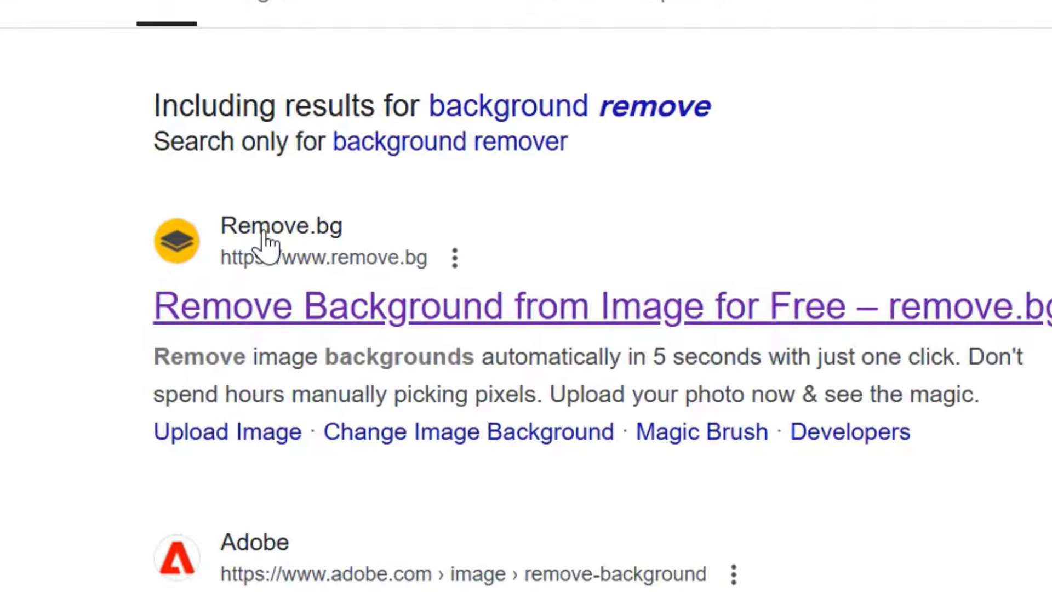
# Step: On remove.bg, upload the Desktop photo of the man in blue to strip its background
pyautogui.click(520, 304)
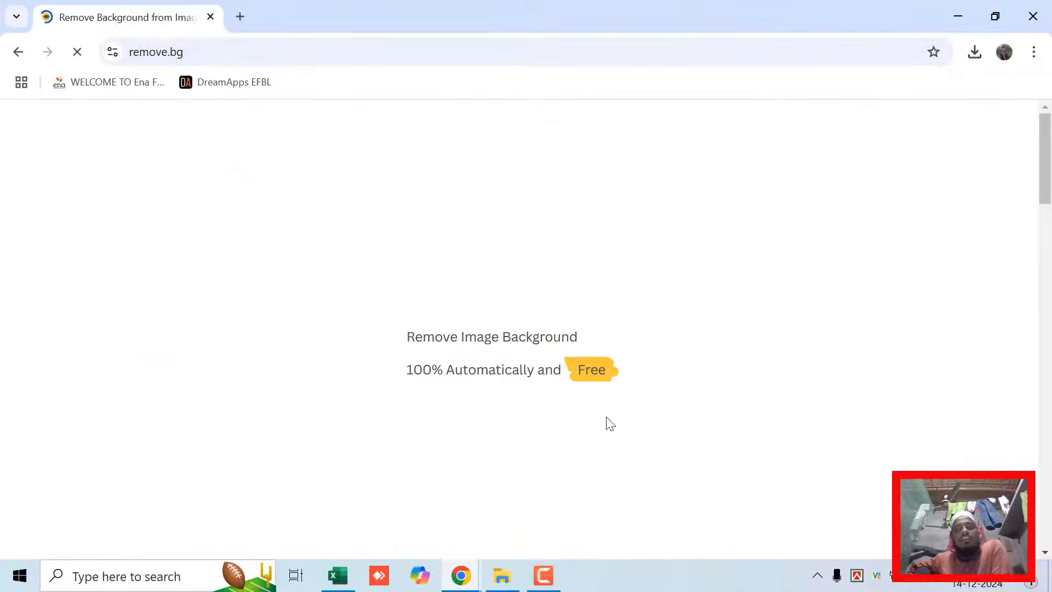
pyautogui.click(734, 436)
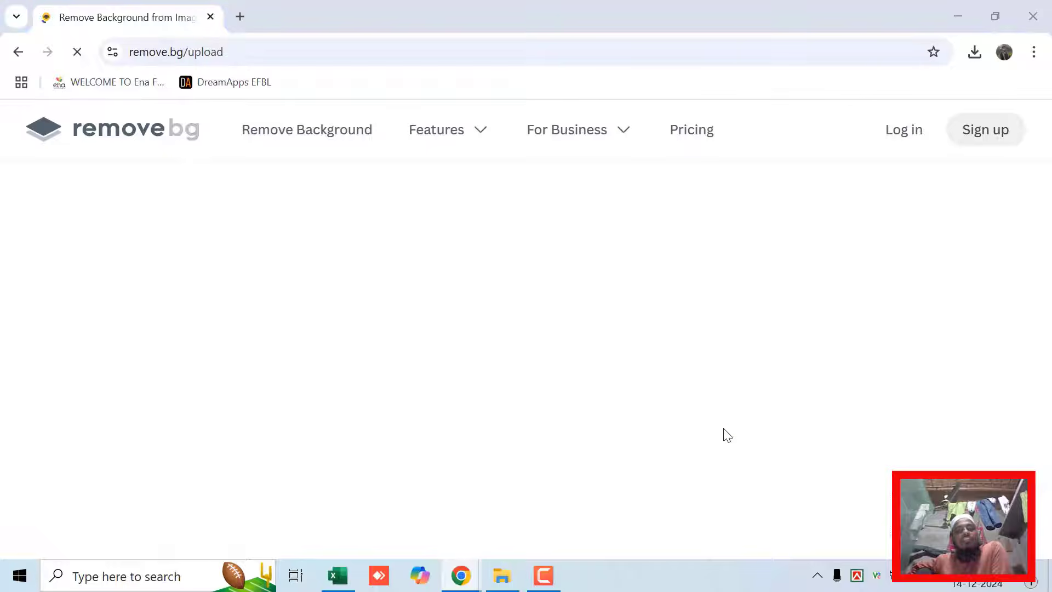
pyautogui.scroll(1, 346, 336)
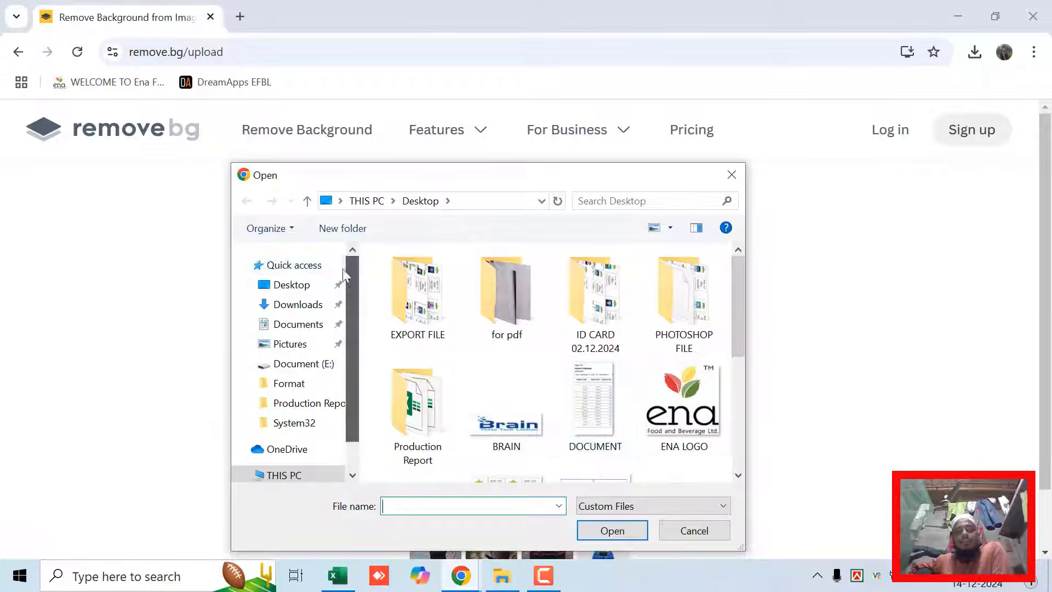
pyautogui.click(290, 285)
pyautogui.scroll(-3, 539, 354)
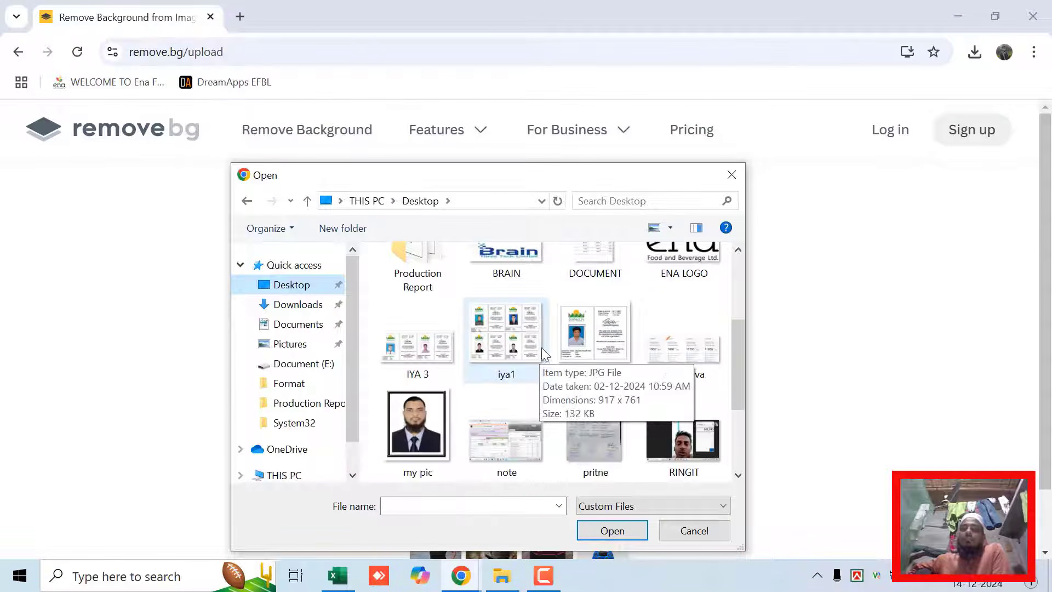
pyautogui.click(517, 339)
pyautogui.press('s')
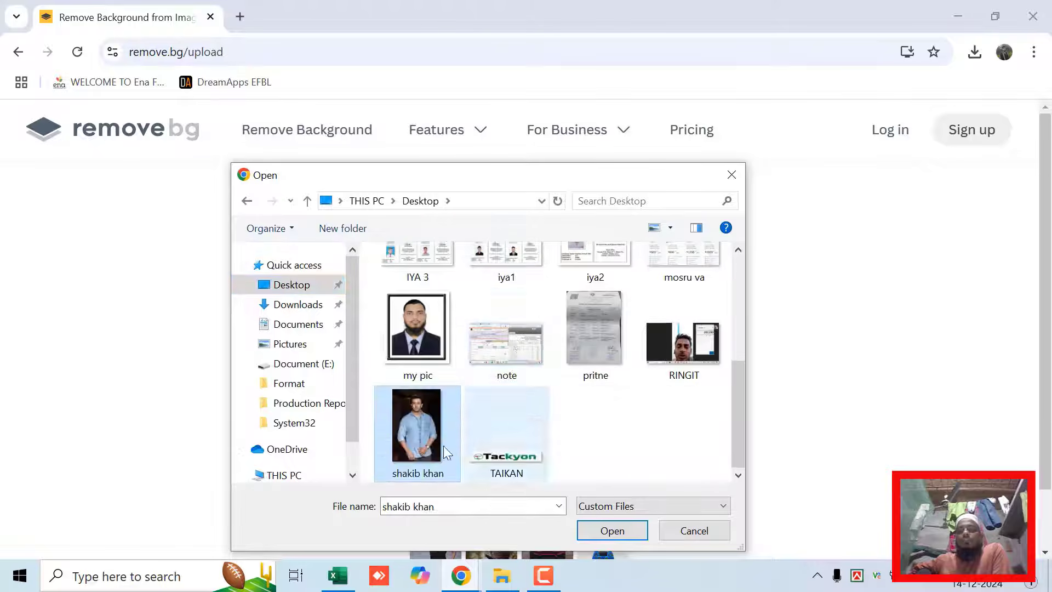
pyautogui.click(612, 530)
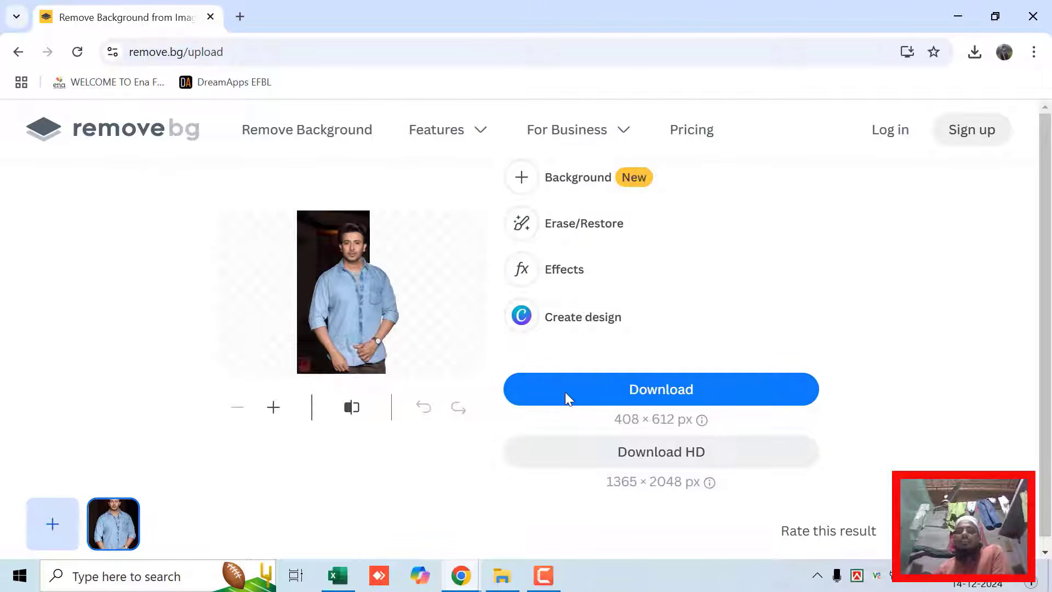
# Step: Give the cut-out a solid blue background colour and download the 408 × 612 px version
pyautogui.click(572, 183)
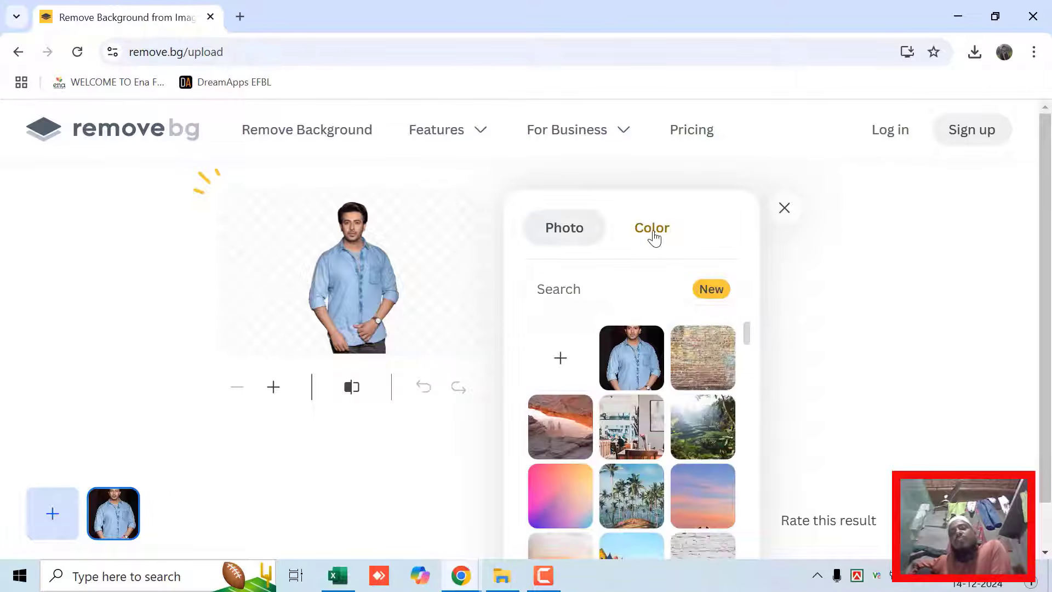
pyautogui.click(653, 235)
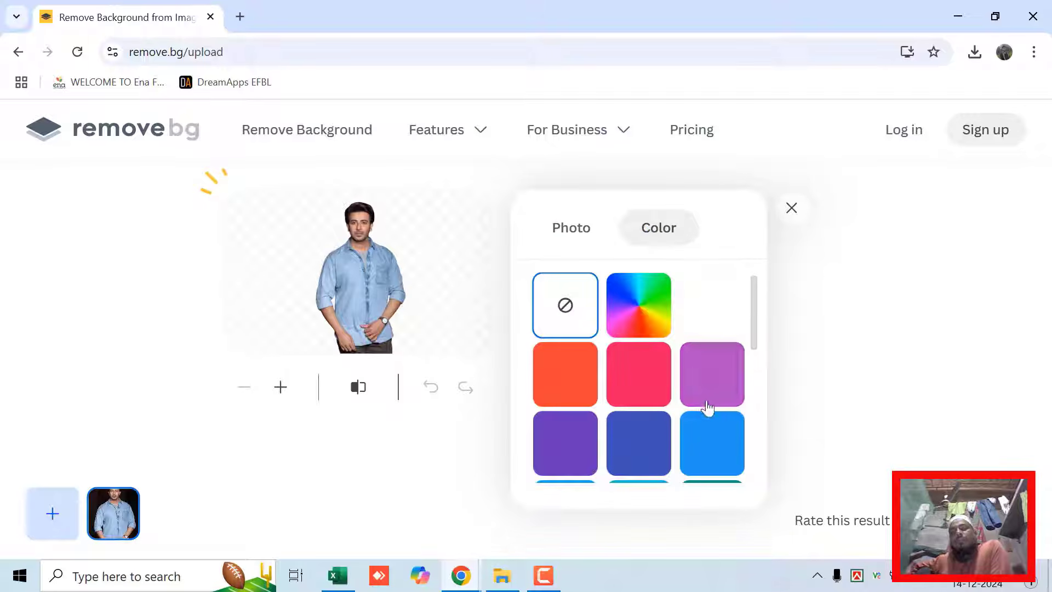
pyautogui.scroll(-1, 706, 408)
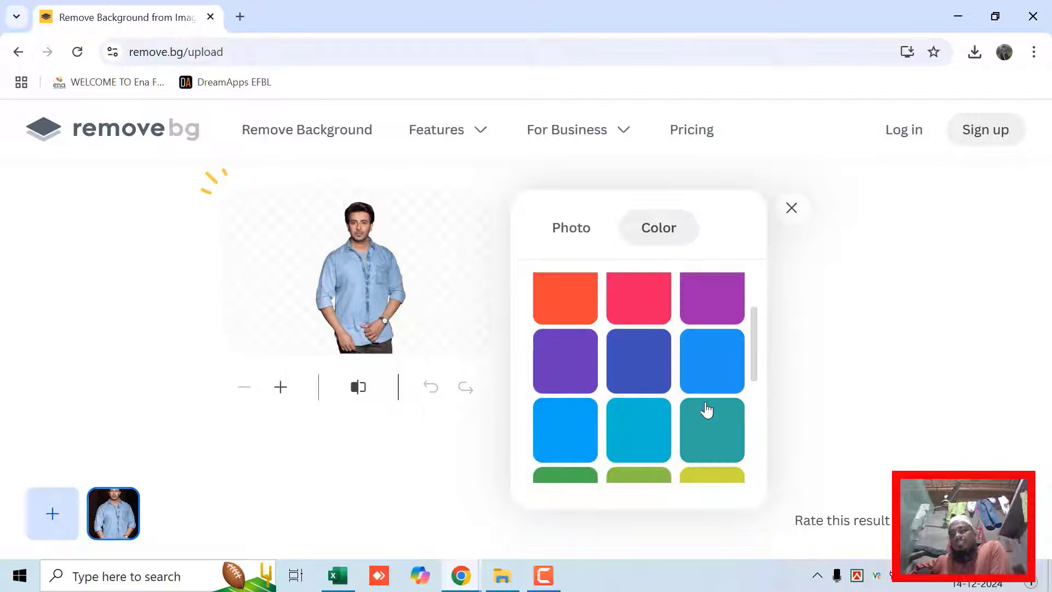
pyautogui.click(715, 364)
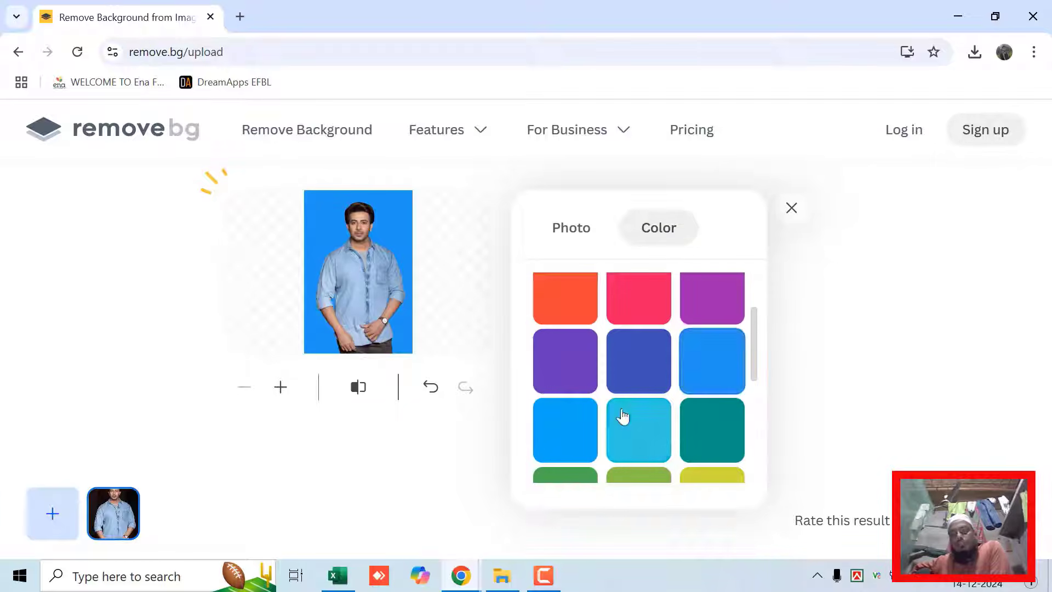
pyautogui.scroll(-1, 638, 432)
pyautogui.click(789, 211)
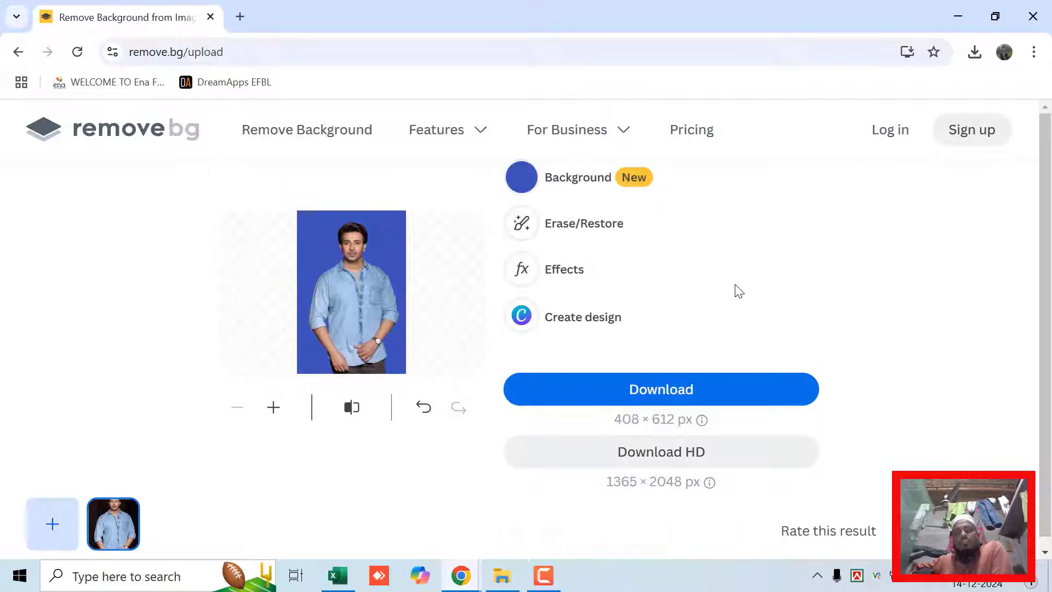
pyautogui.click(667, 395)
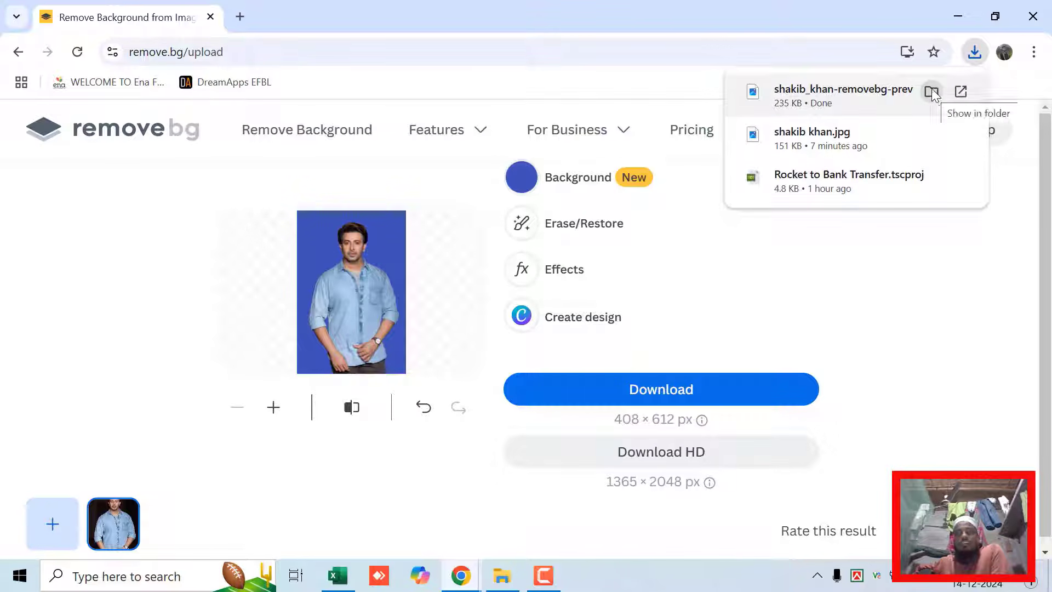
# Step: Copy the downloaded removebg PNG from its folder and paste it onto the desktop
pyautogui.click(931, 92)
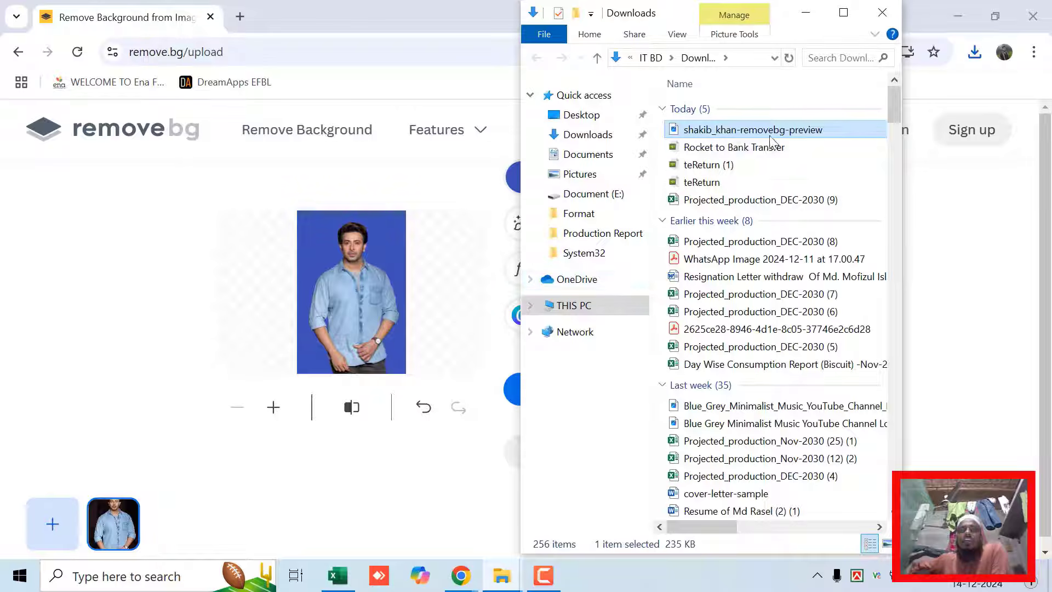
pyautogui.rightClick(701, 129)
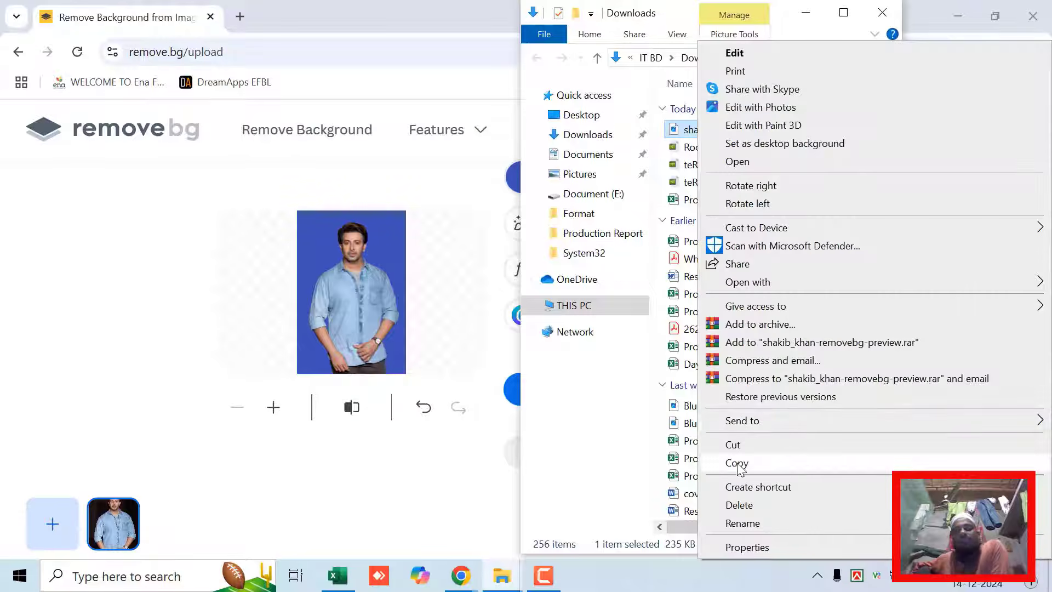
pyautogui.click(741, 461)
pyautogui.press('super+d')
pyautogui.rightClick(590, 201)
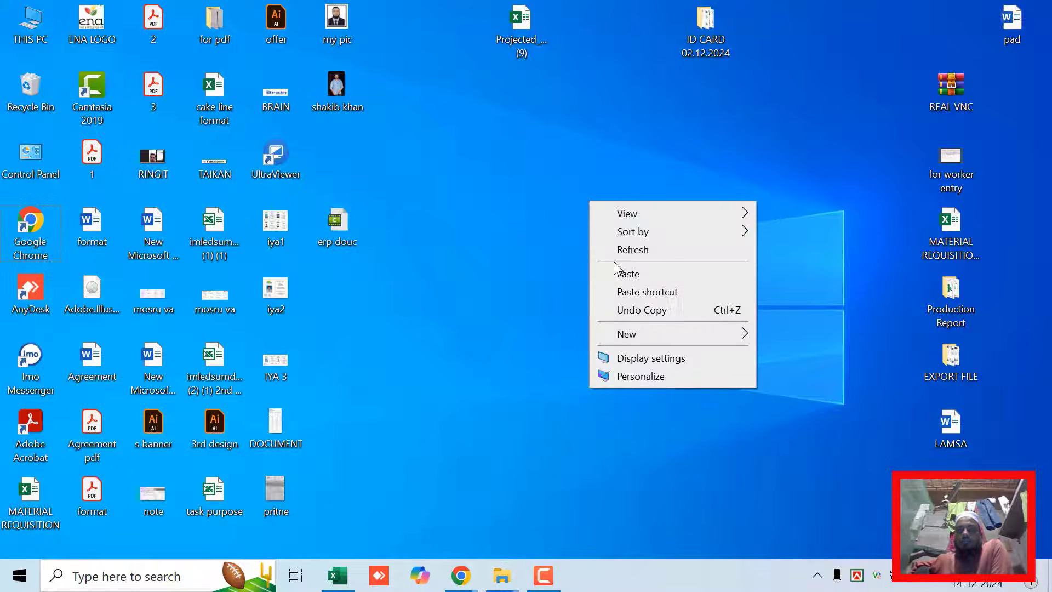
pyautogui.click(635, 273)
# Step: Find Adobe Photoshop 7.0 through Windows search and launch it
pyautogui.click(118, 575)
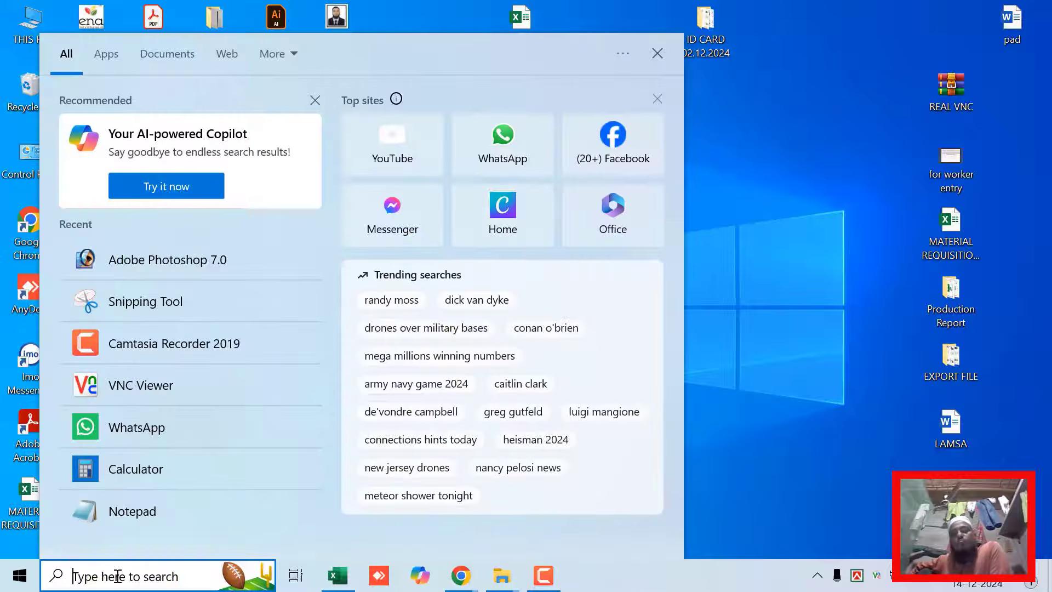
pyautogui.write('photo')
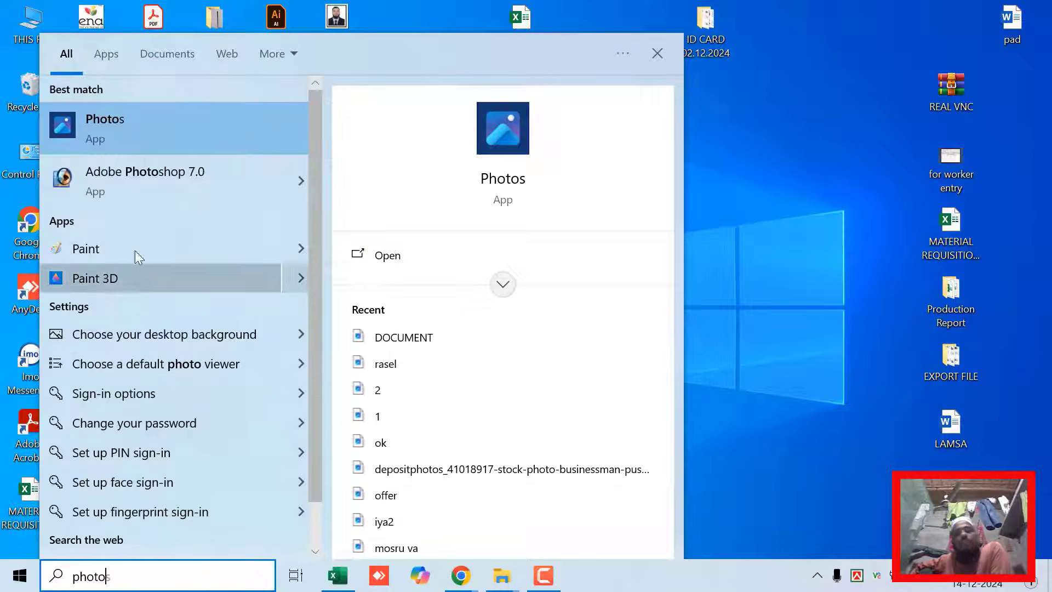
pyautogui.click(153, 179)
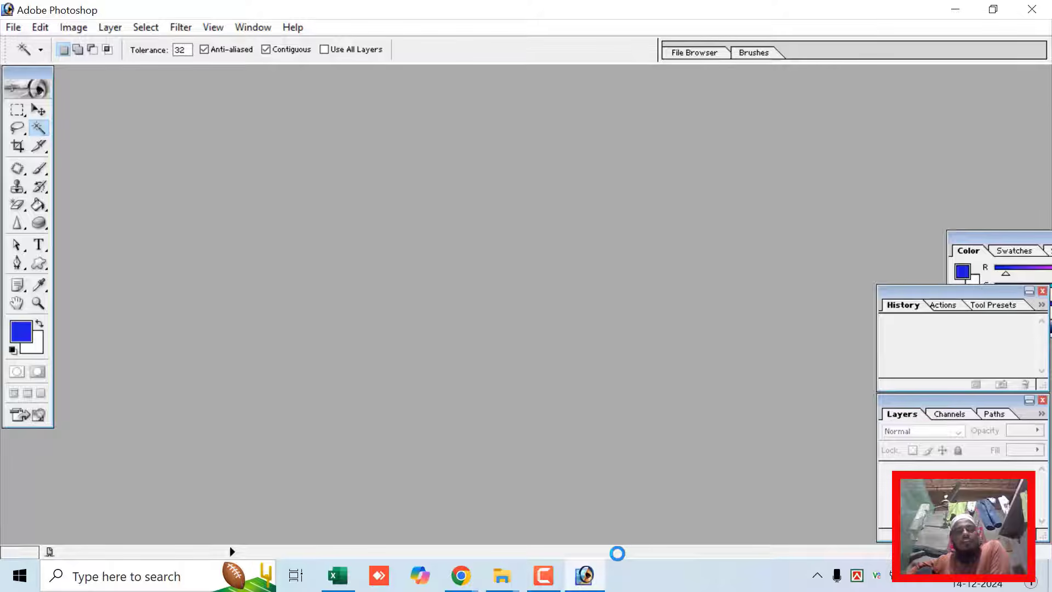
# Step: Open the removebg-preview PNG from the Desktop and maximize its document window
pyautogui.click(13, 27)
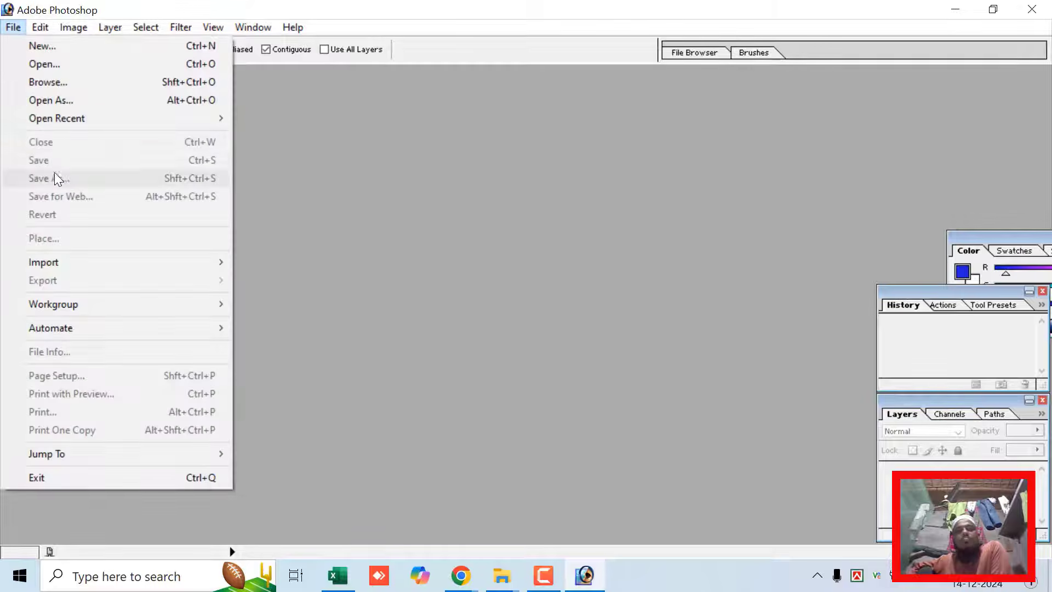
pyautogui.click(47, 65)
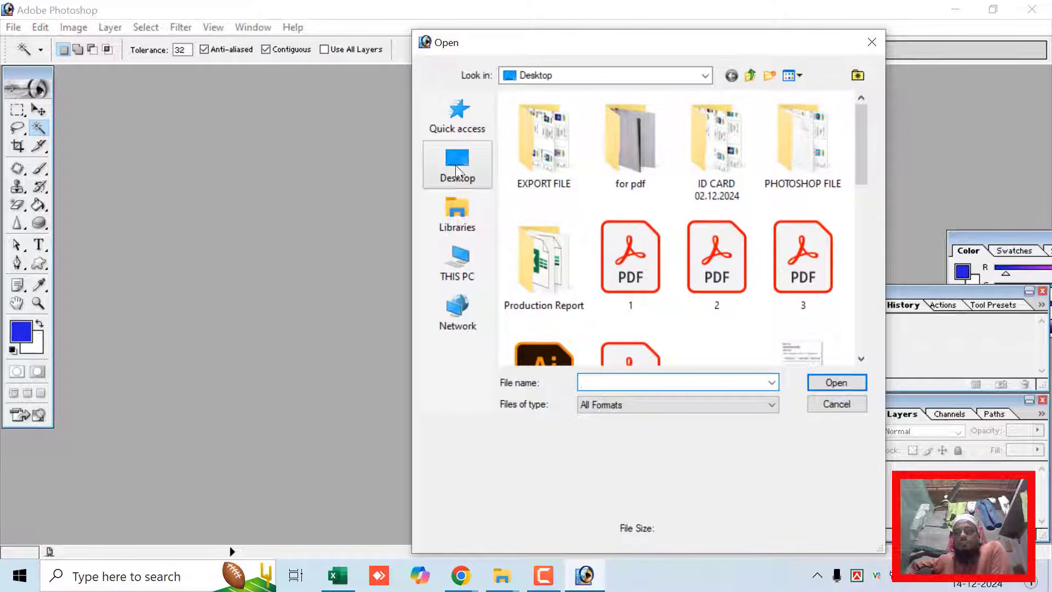
pyautogui.click(458, 164)
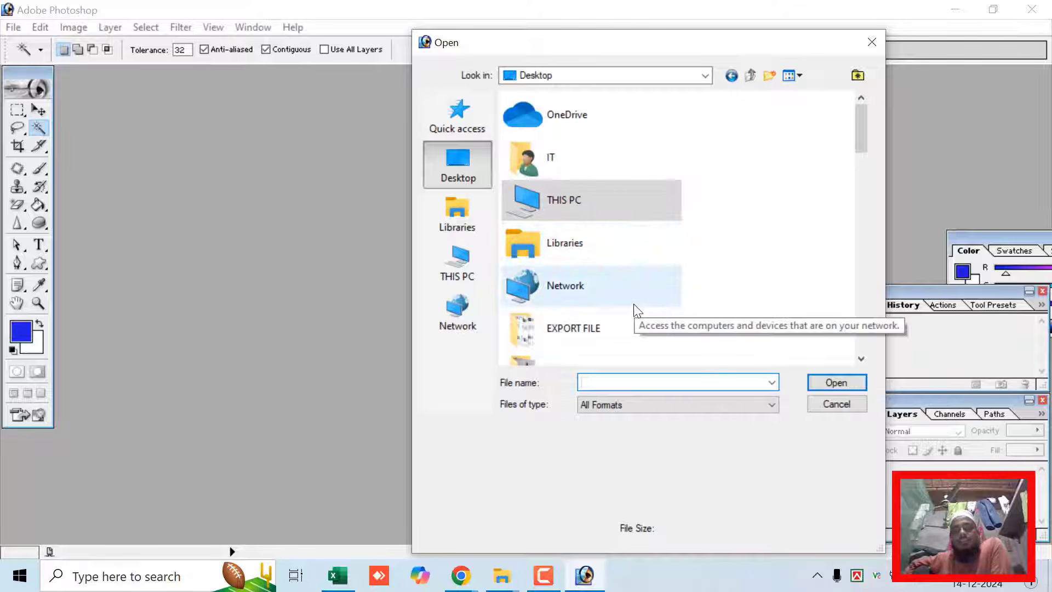
pyautogui.scroll(-4, 637, 310)
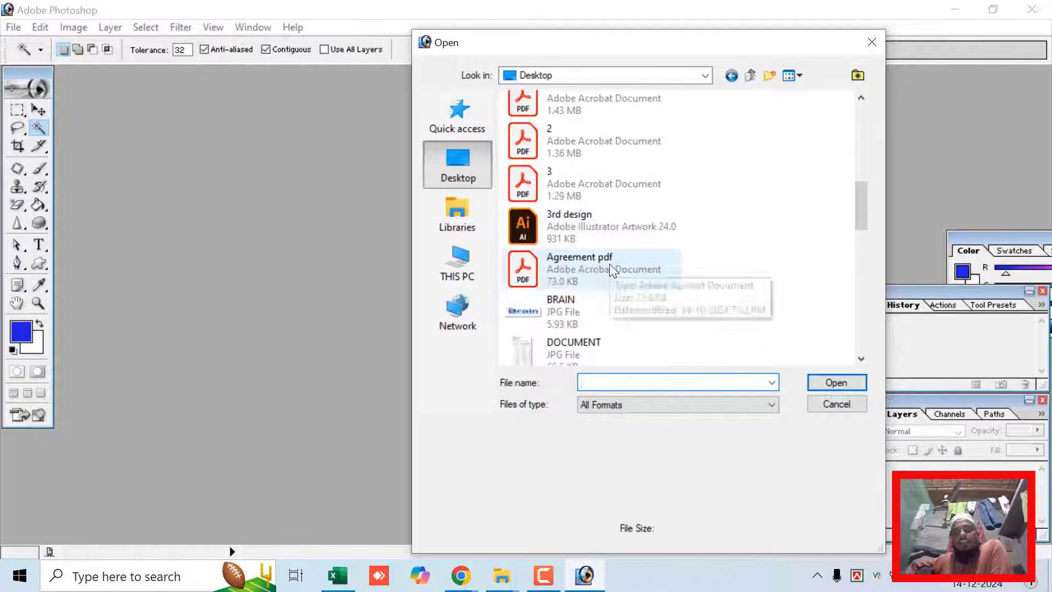
pyautogui.click(610, 254)
pyautogui.press('s')
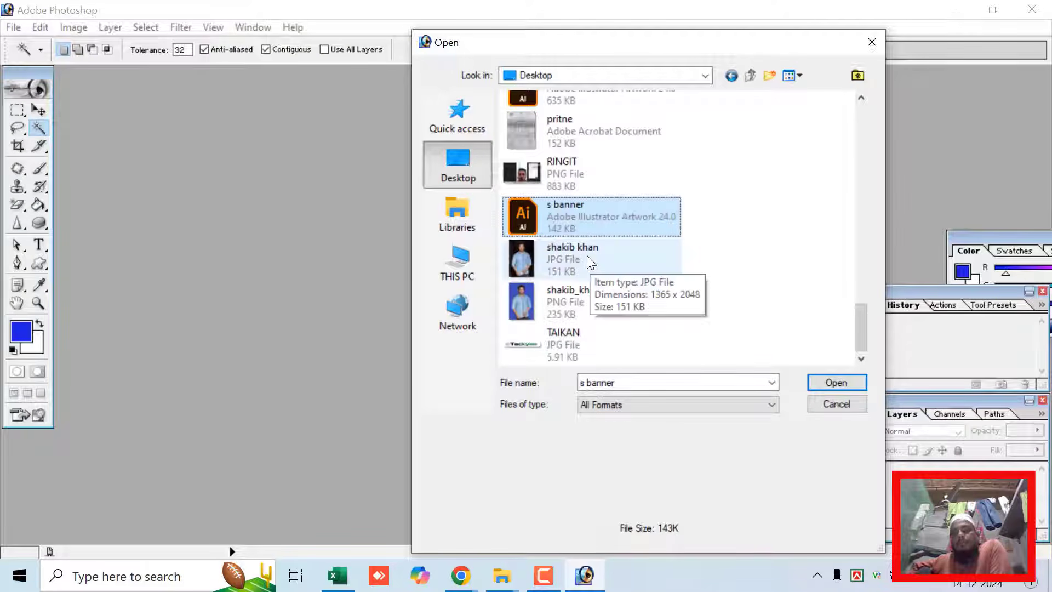
pyautogui.click(581, 303)
pyautogui.click(854, 385)
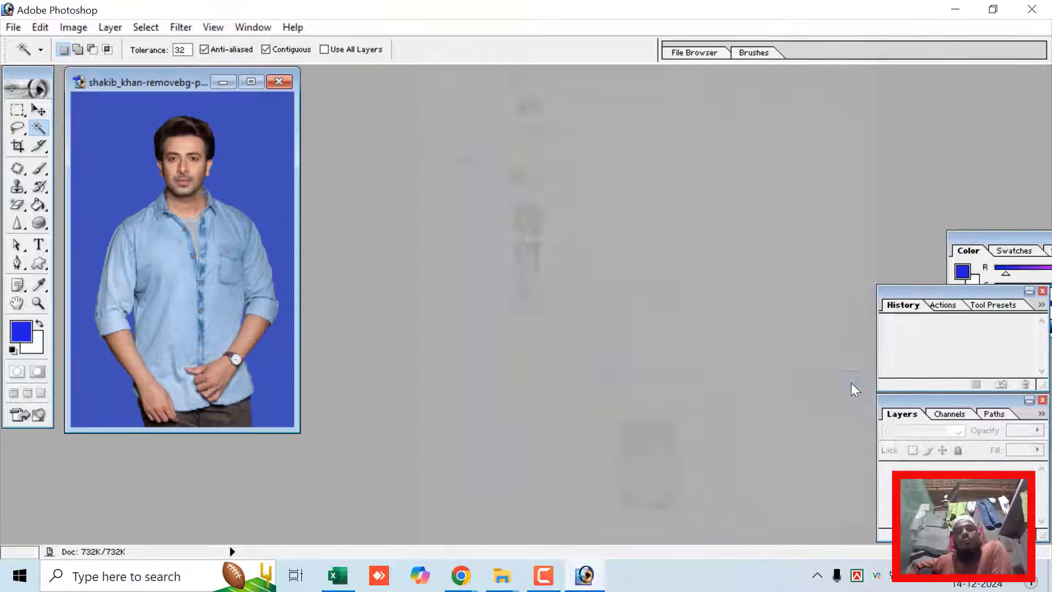
pyautogui.click(252, 82)
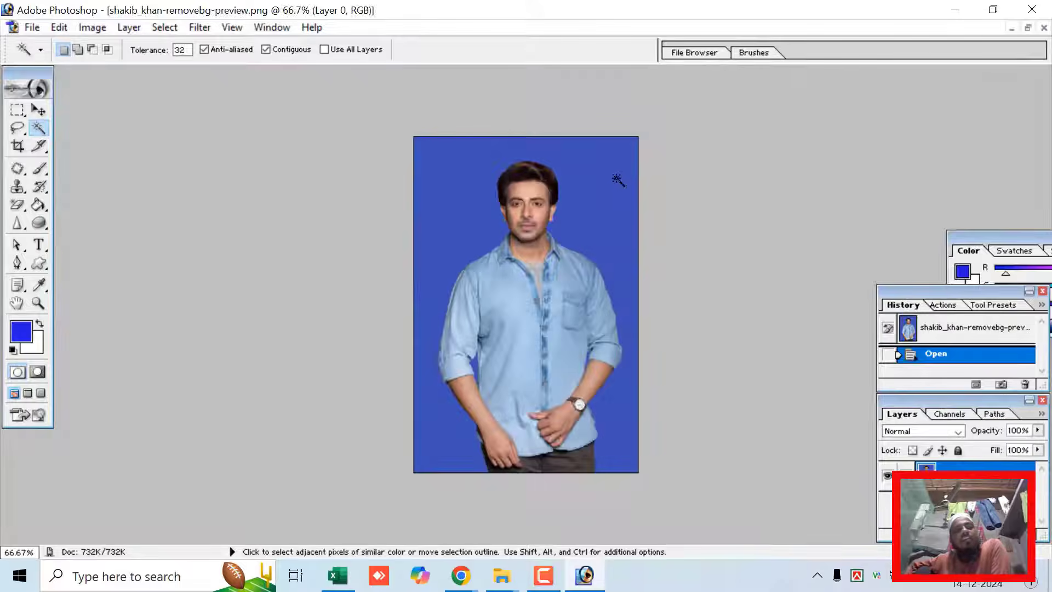
# Step: Crop the portrait to 40 × 50 mm at 300 pixels/inch around the head and shoulders
pyautogui.click(18, 145)
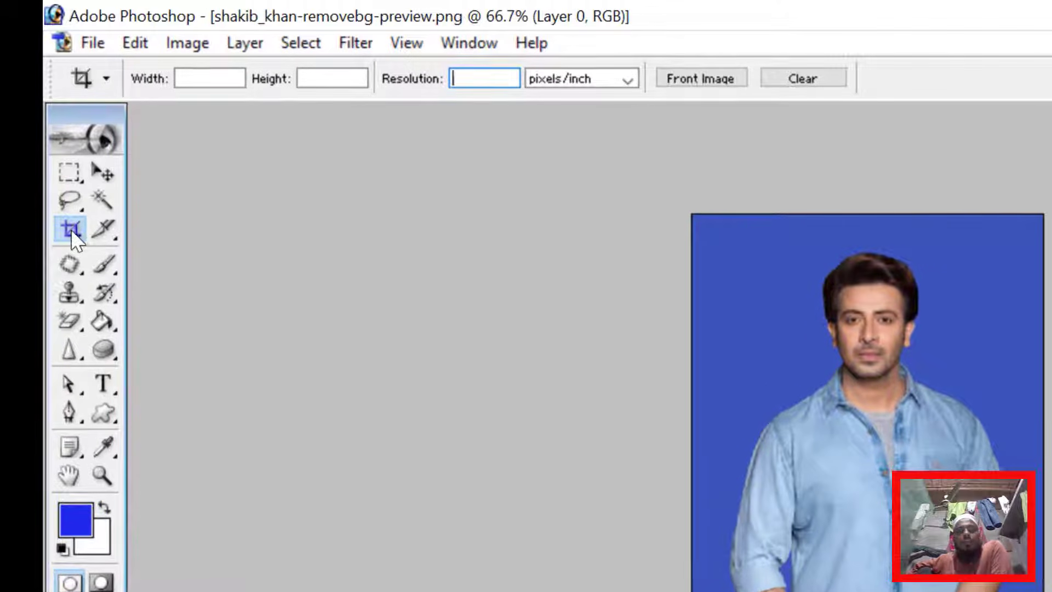
pyautogui.click(210, 79)
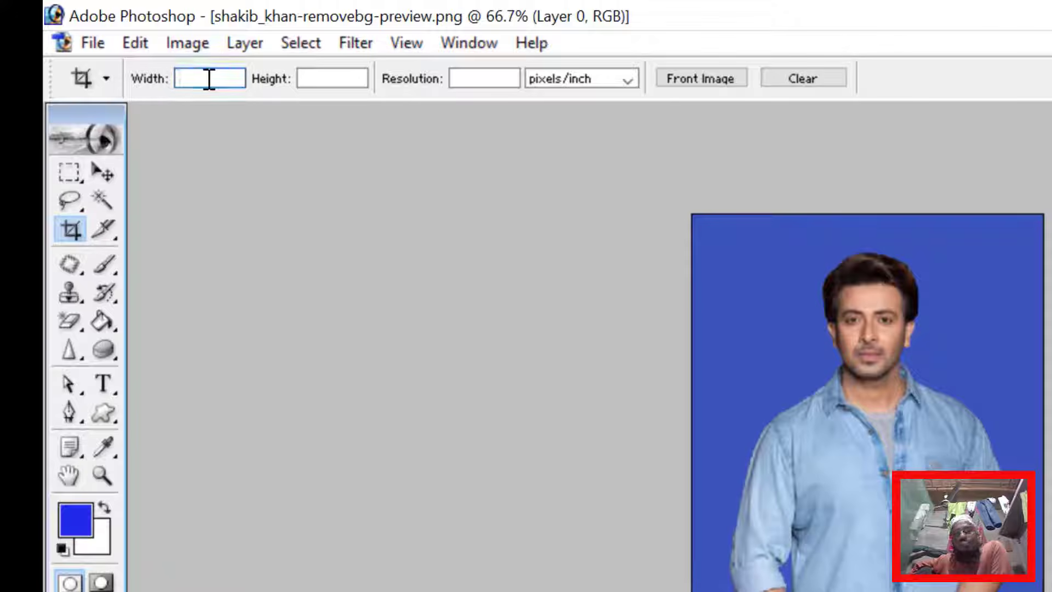
pyautogui.write('40mm')
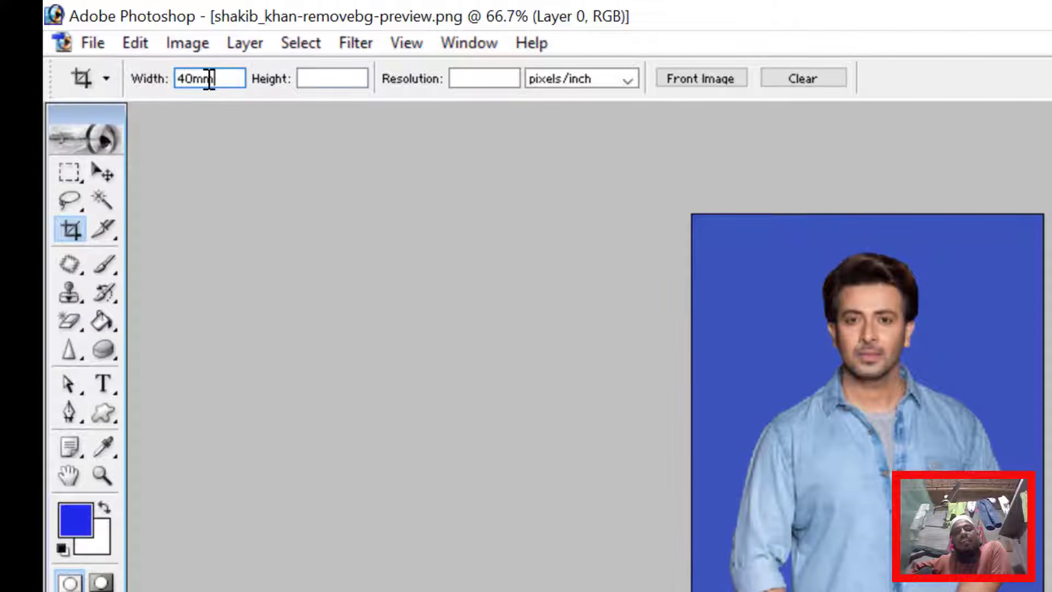
pyautogui.press('Tab')
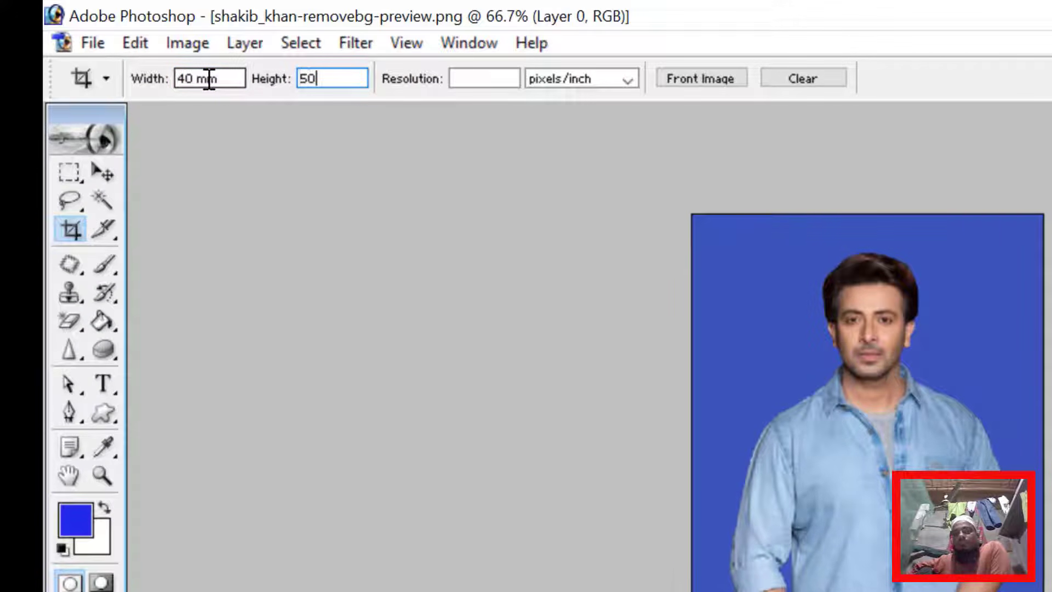
pyautogui.press('Tab')
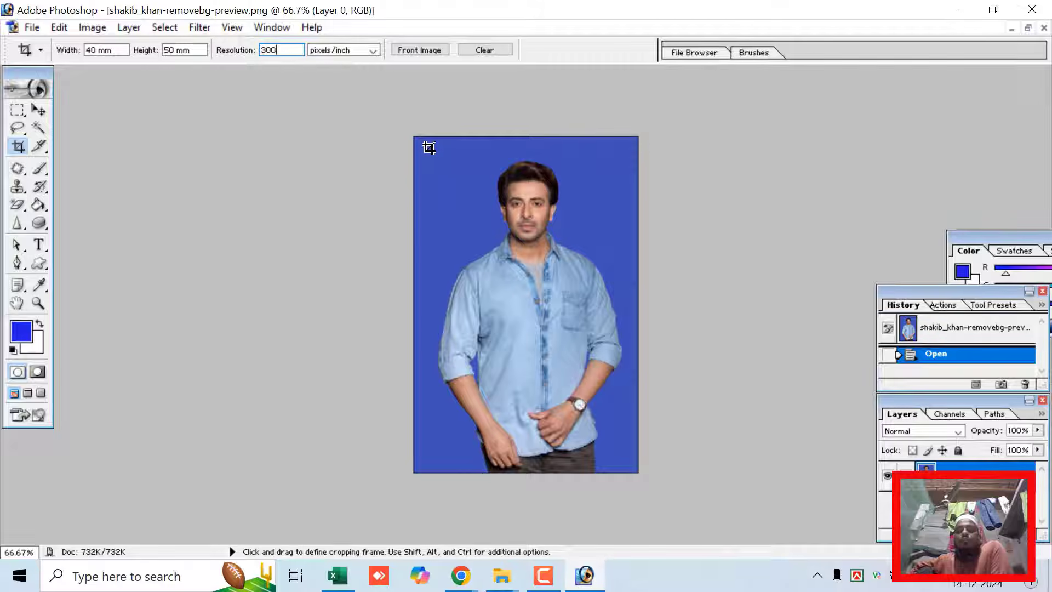
pyautogui.moveTo(439, 154); pyautogui.dragTo(630, 319)
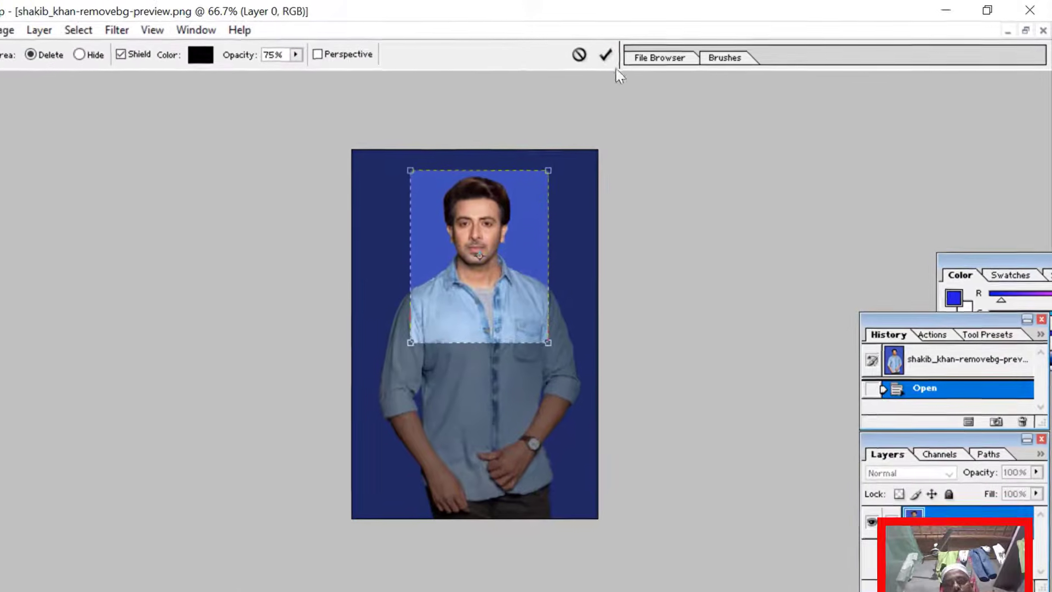
pyautogui.click(645, 51)
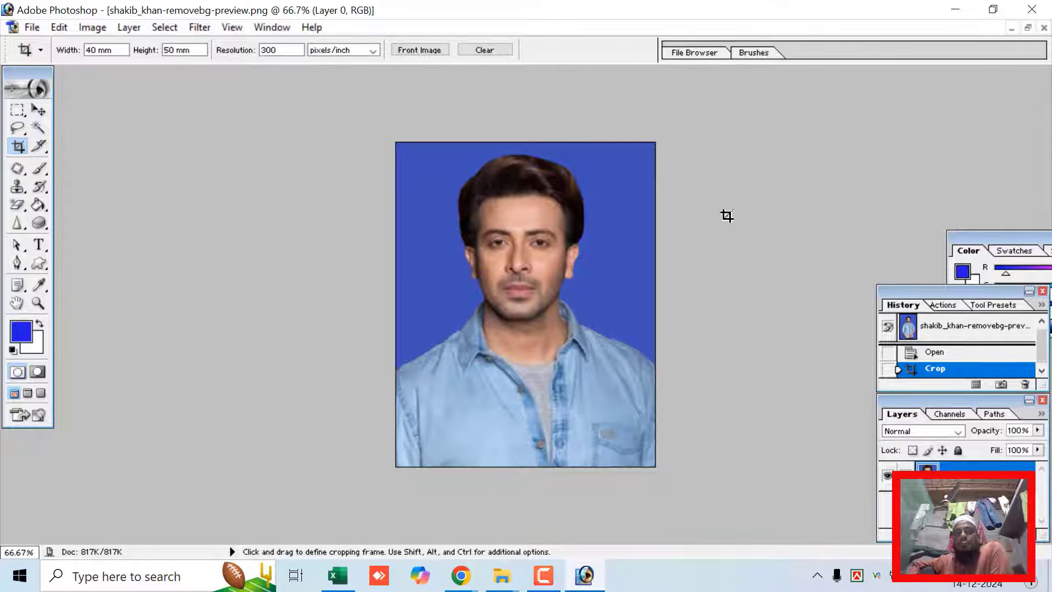
pyautogui.press('ctrl')
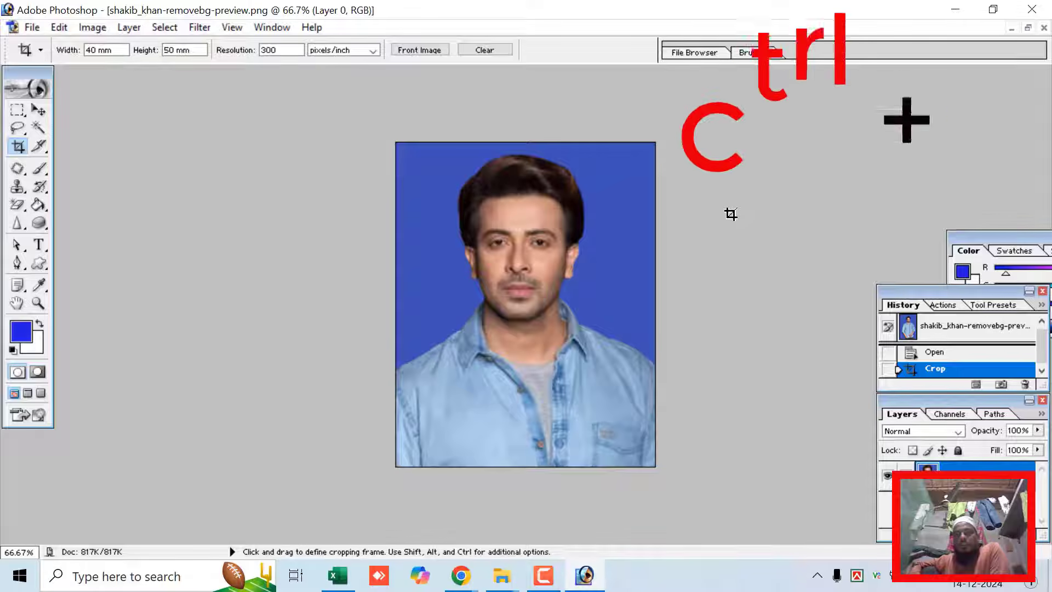
# Step: Apply Levels with white input 220 and gamma 0.97 to brighten the photo
pyautogui.hotkey('ctrl', 'l')
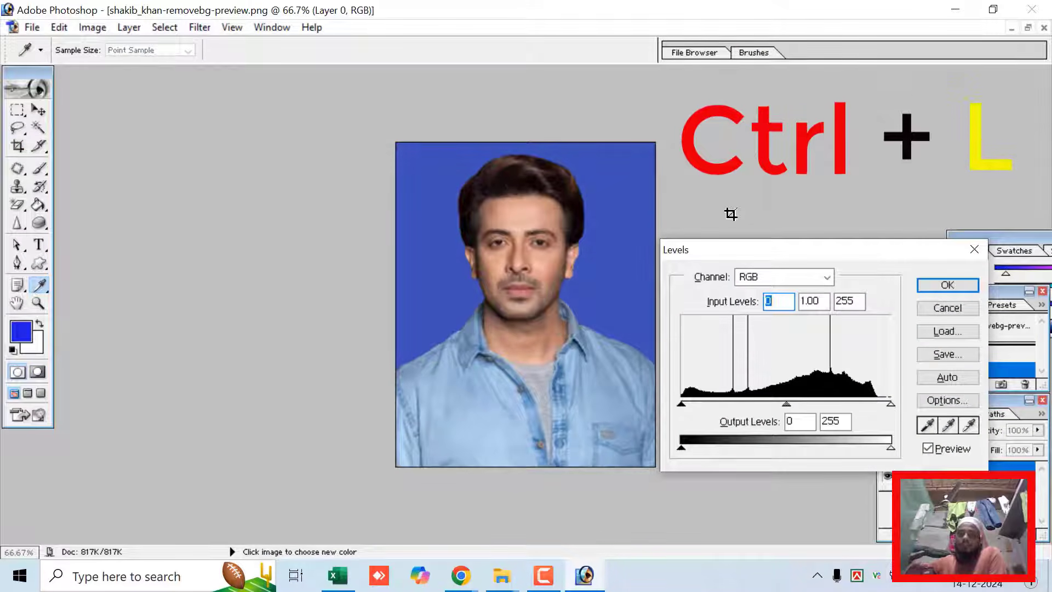
pyautogui.moveTo(890, 404); pyautogui.dragTo(862, 409)
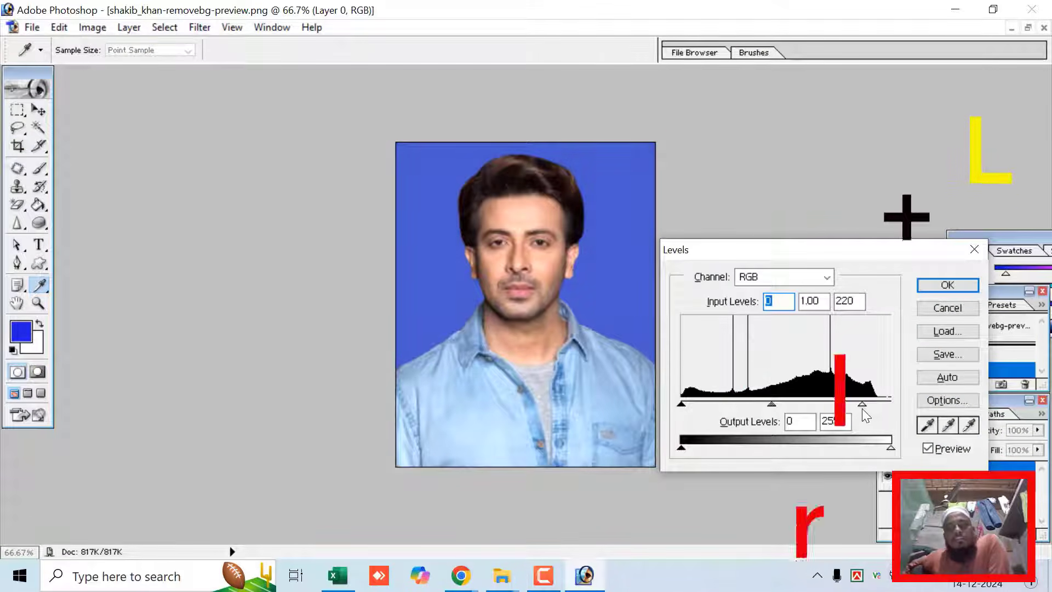
pyautogui.click(773, 406)
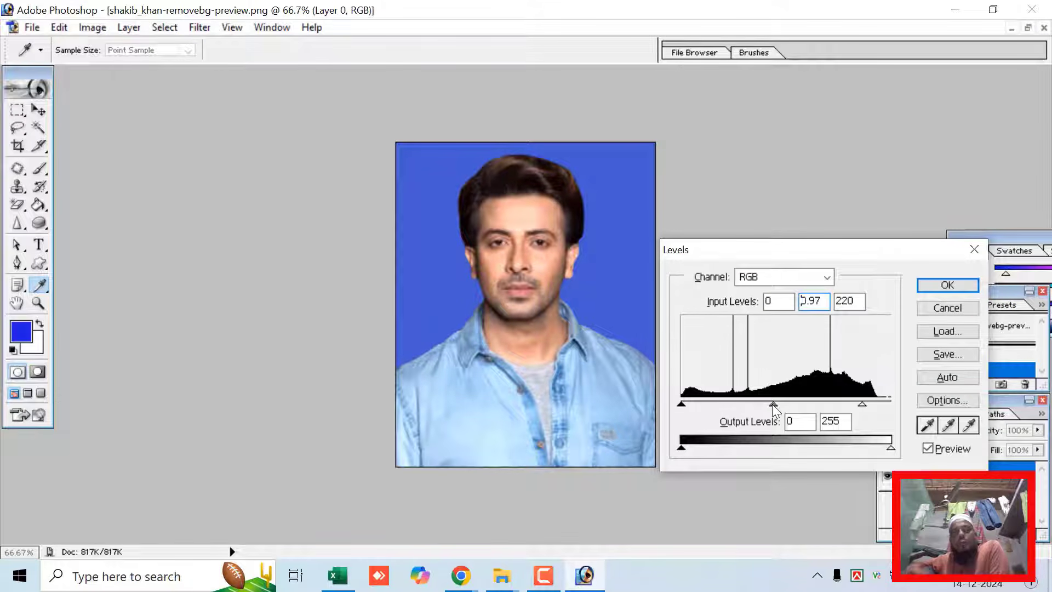
pyautogui.click(947, 285)
pyautogui.press('c')
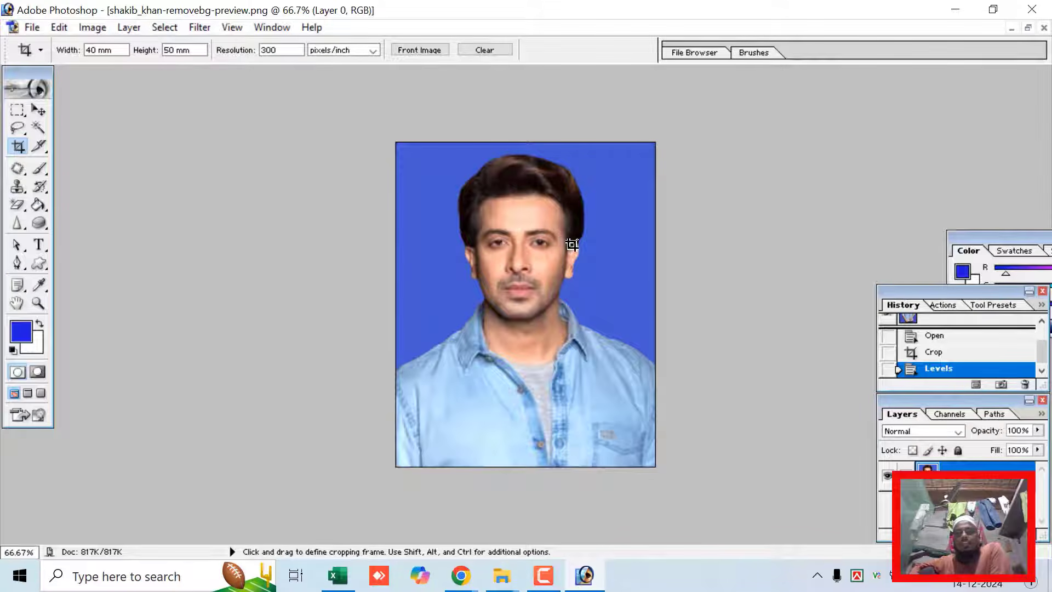
pyautogui.click(31, 28)
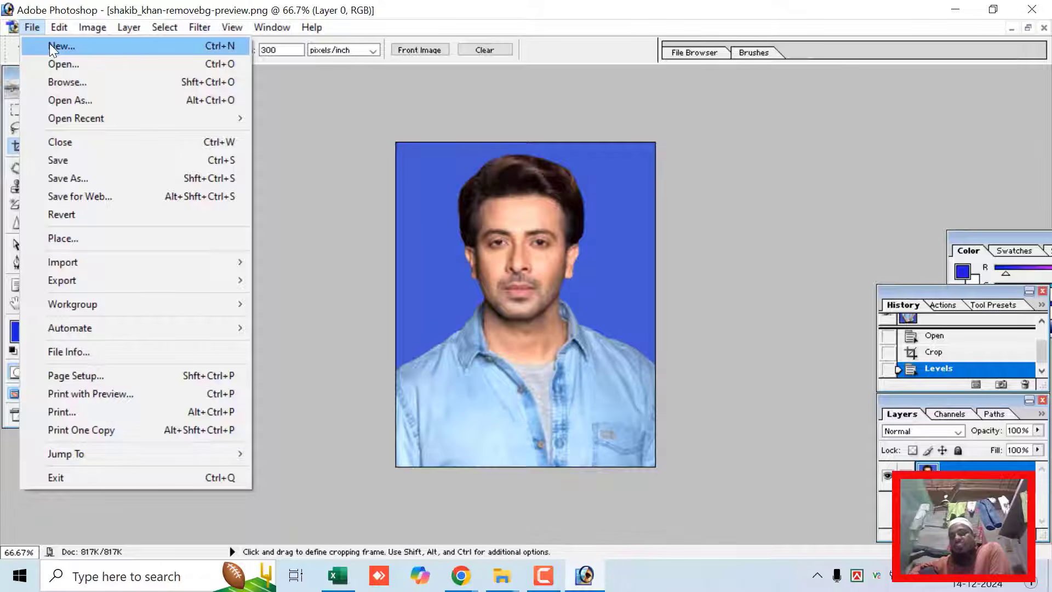
# Step: Create a white A4 page (210 × 297 mm, 300 ppi) and move it aside to show the photo
pyautogui.click(51, 46)
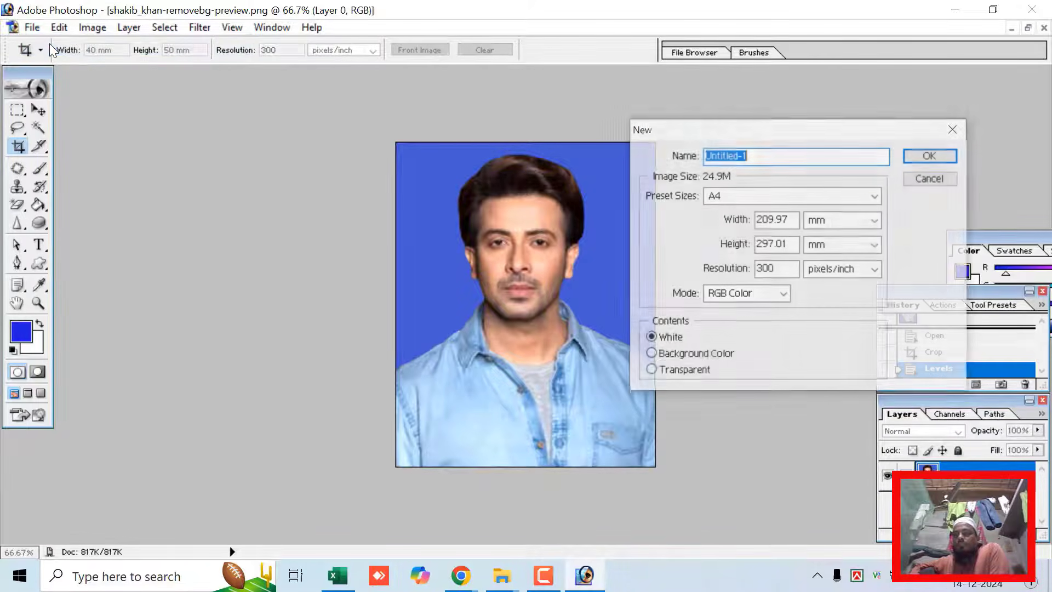
pyautogui.click(746, 196)
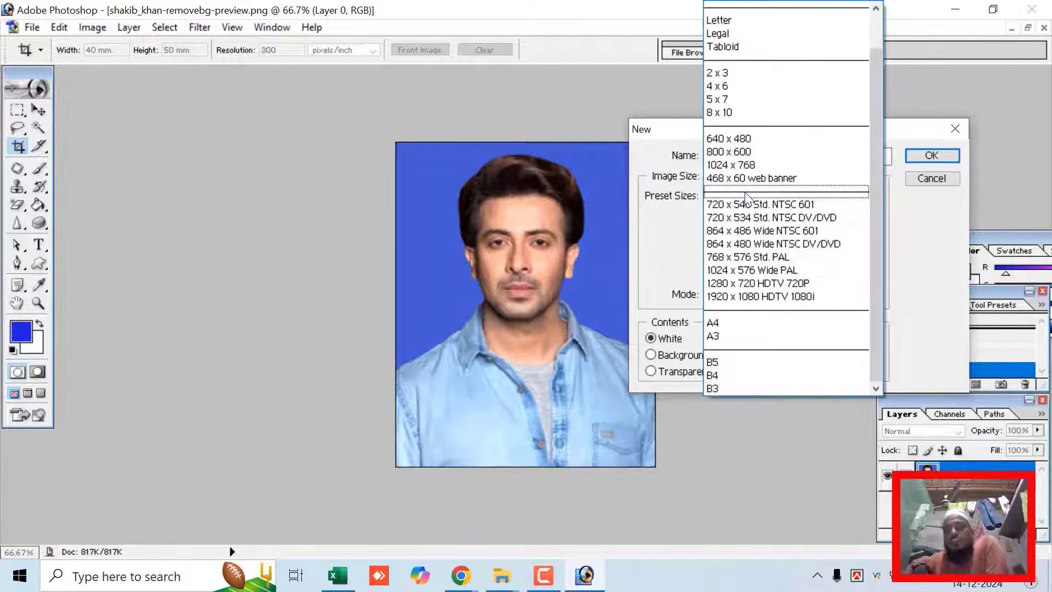
pyautogui.click(724, 324)
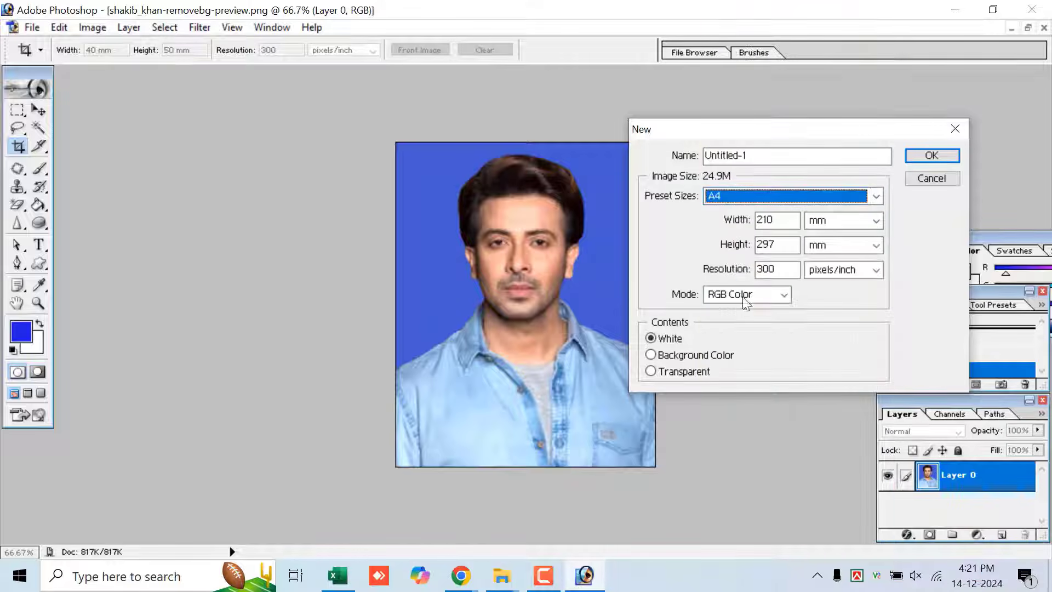
pyautogui.click(931, 156)
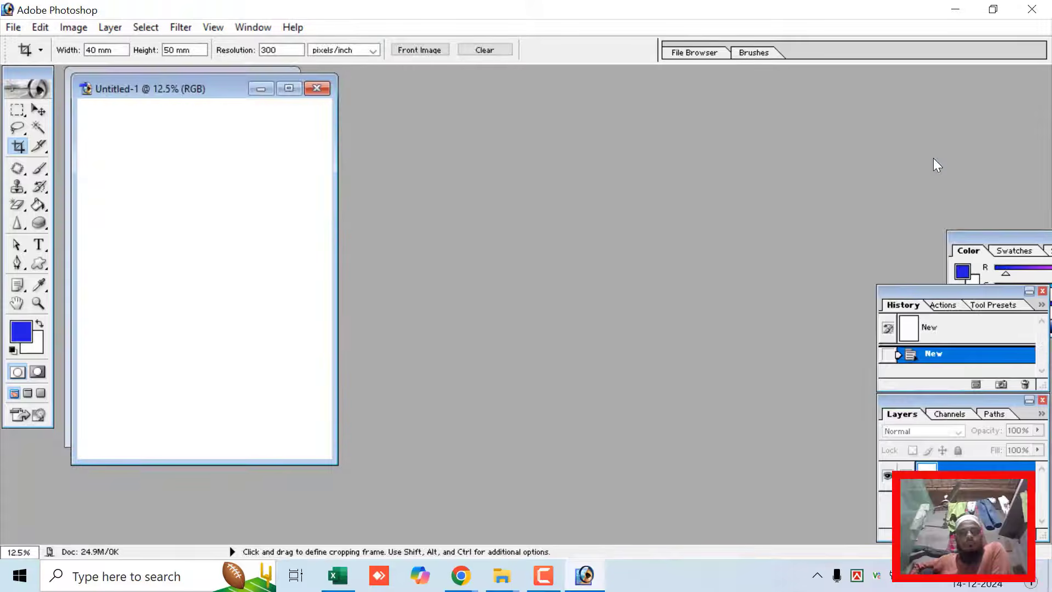
pyautogui.moveTo(192, 88); pyautogui.dragTo(596, 104)
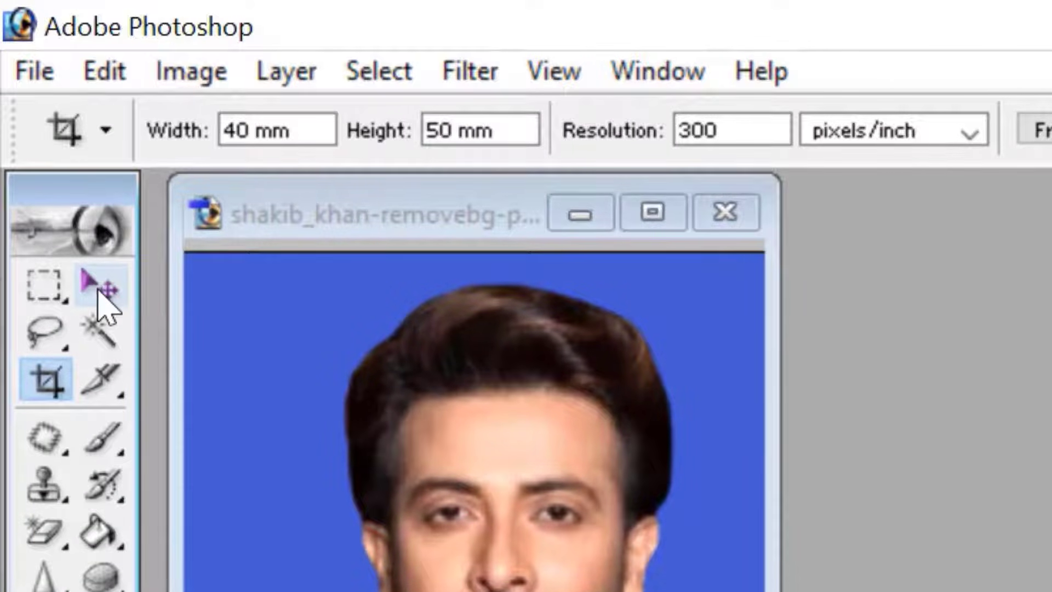
# Step: Bring the photo onto the A4 page's top-left corner and Alt-drag a copy beside it
pyautogui.click(256, 340)
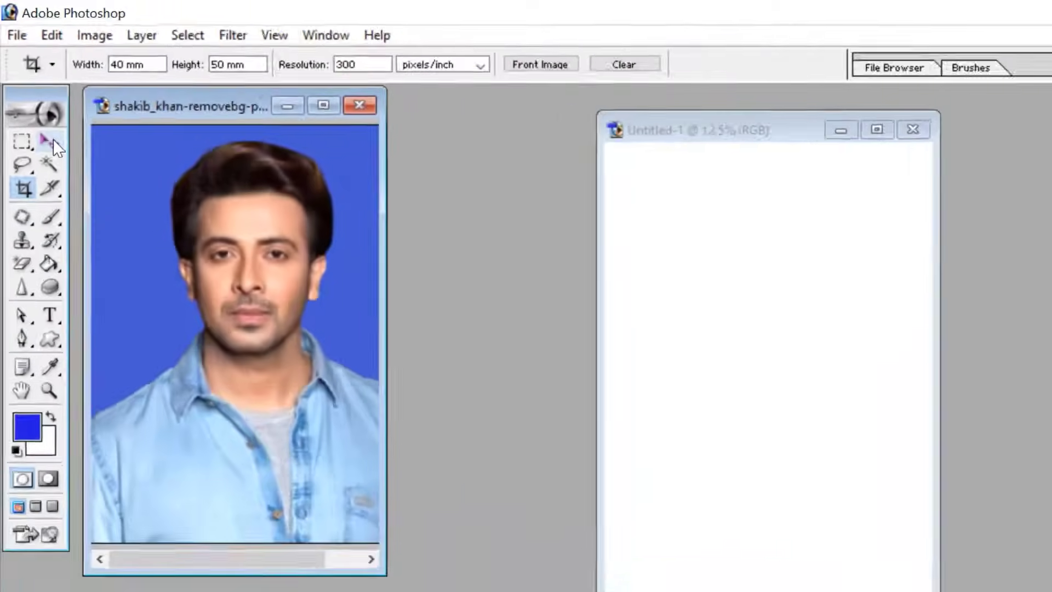
pyautogui.click(100, 287)
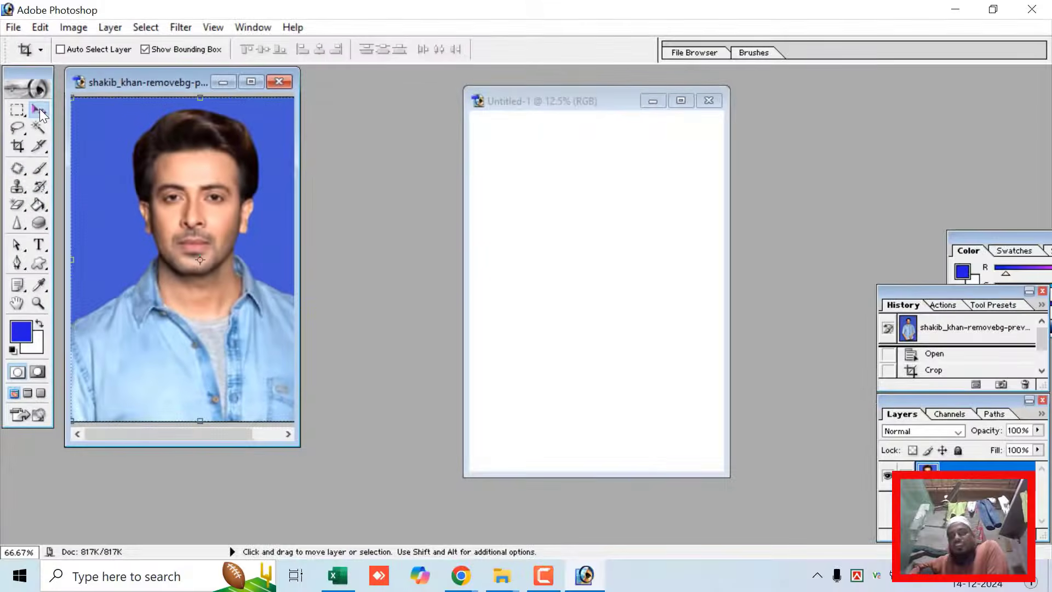
pyautogui.moveTo(106, 155); pyautogui.dragTo(528, 158)
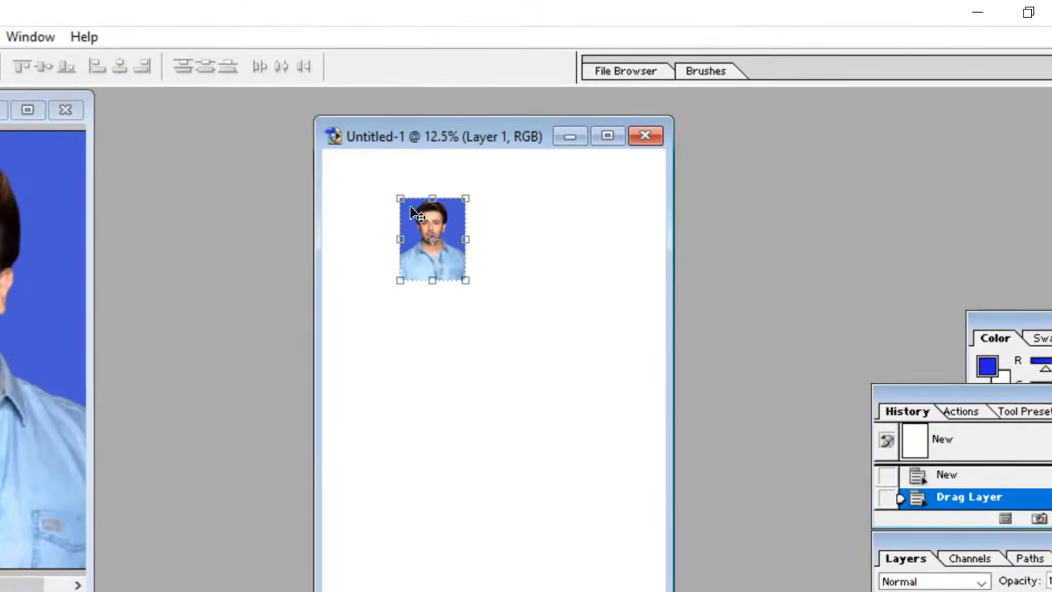
pyautogui.click(607, 137)
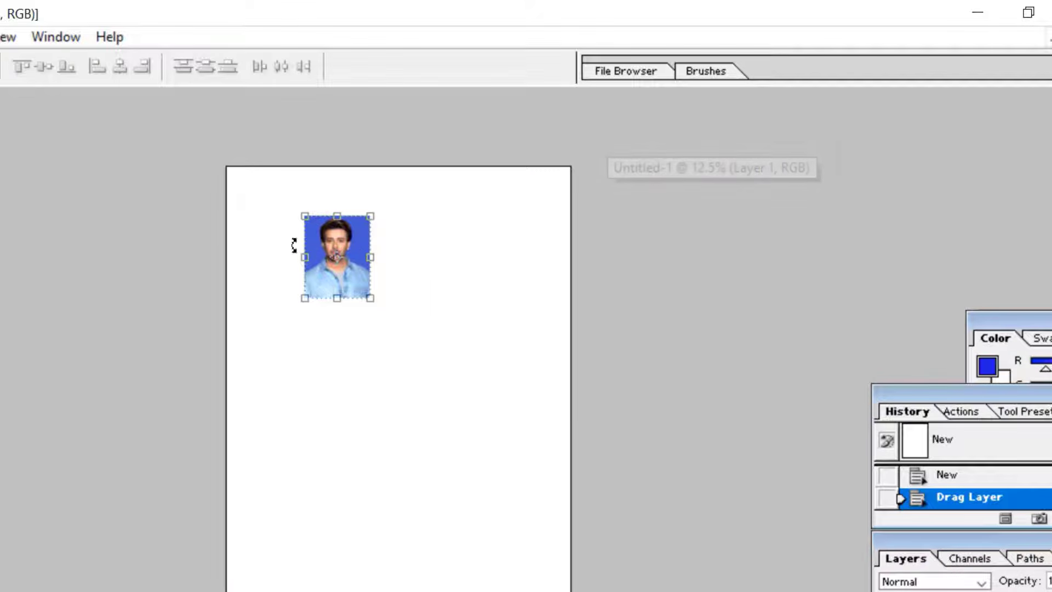
pyautogui.moveTo(332, 244); pyautogui.dragTo(279, 223)
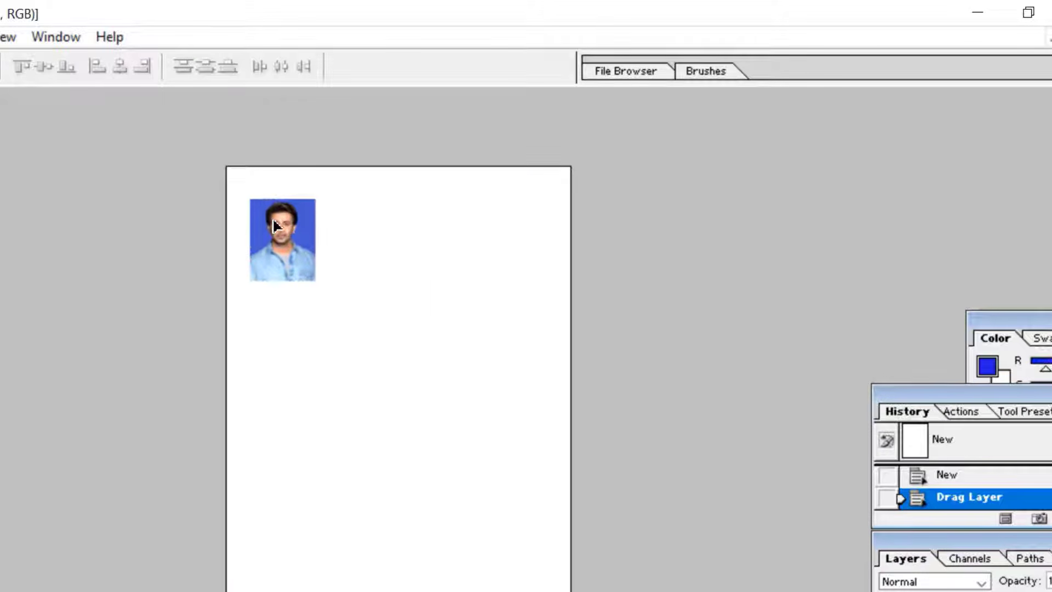
pyautogui.moveTo(392, 208); pyautogui.dragTo(394, 208)
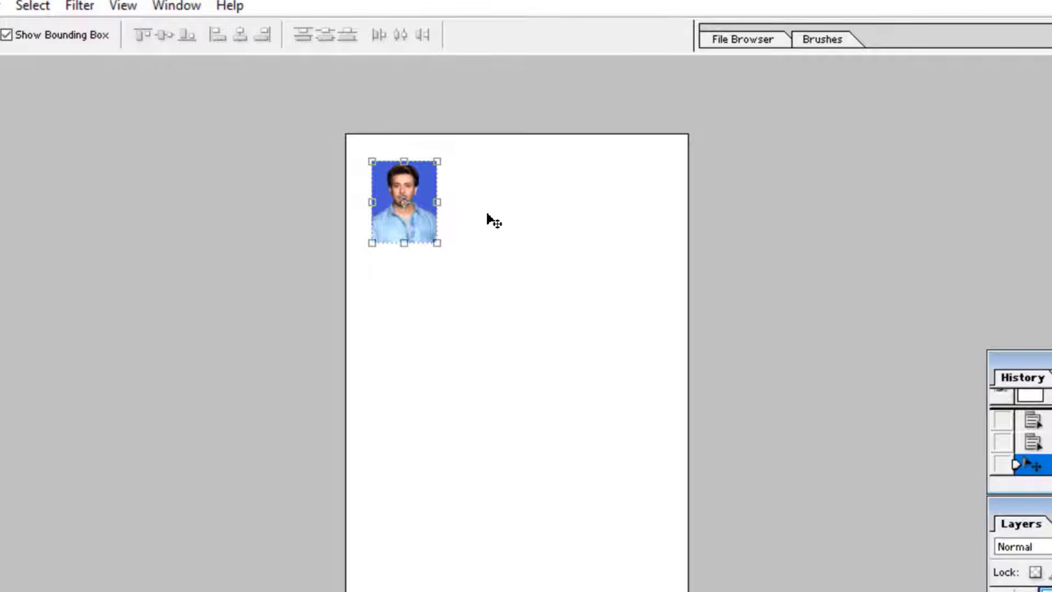
pyautogui.press('alt')
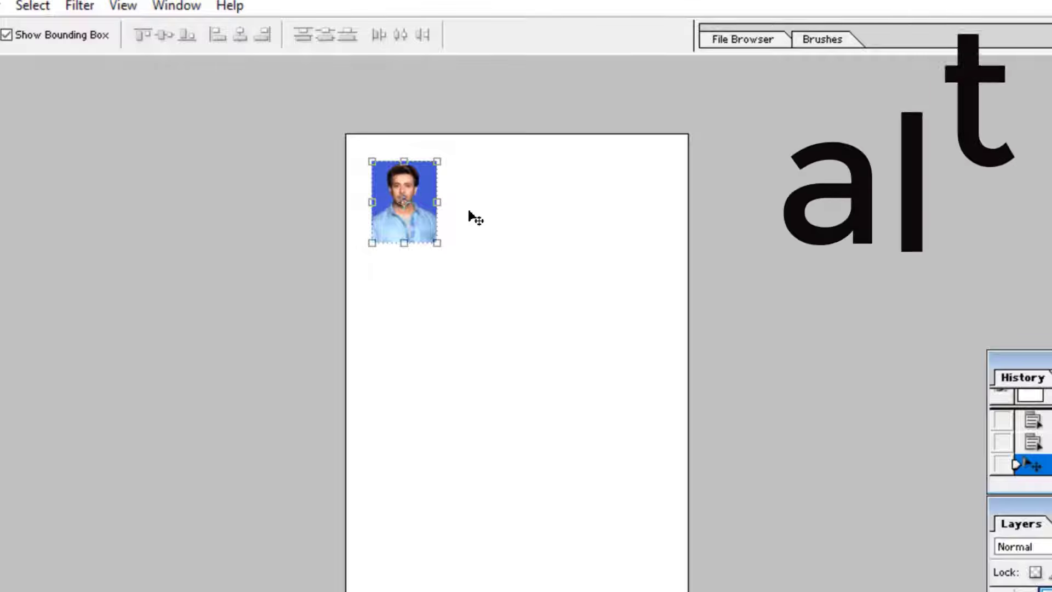
pyautogui.moveTo(426, 201); pyautogui.dragTo(613, 165)
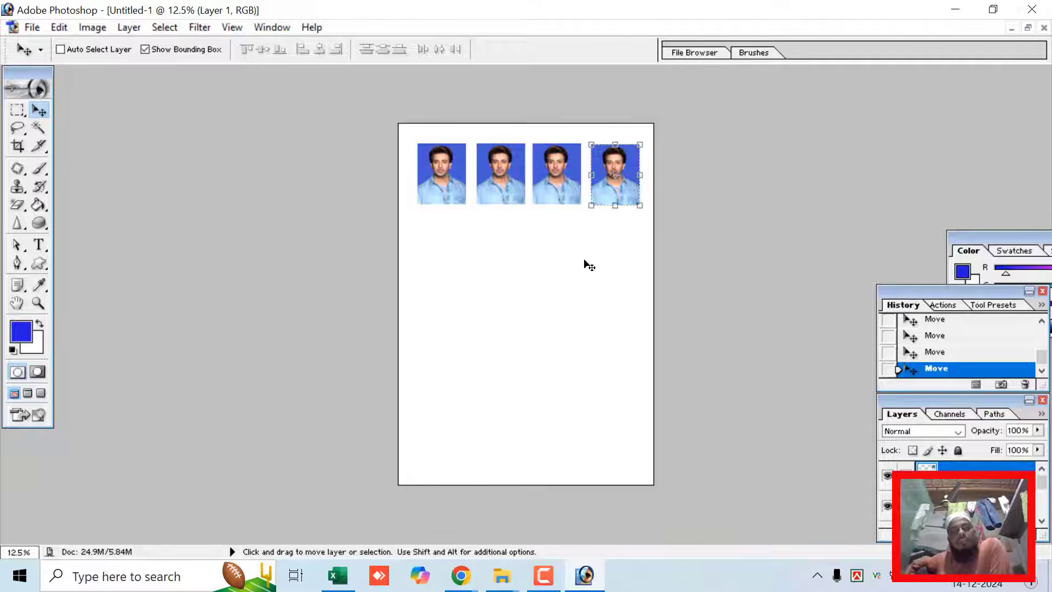
# Step: Save a JPEG copy of the page to the Desktop under a new file name at High quality
pyautogui.click(34, 29)
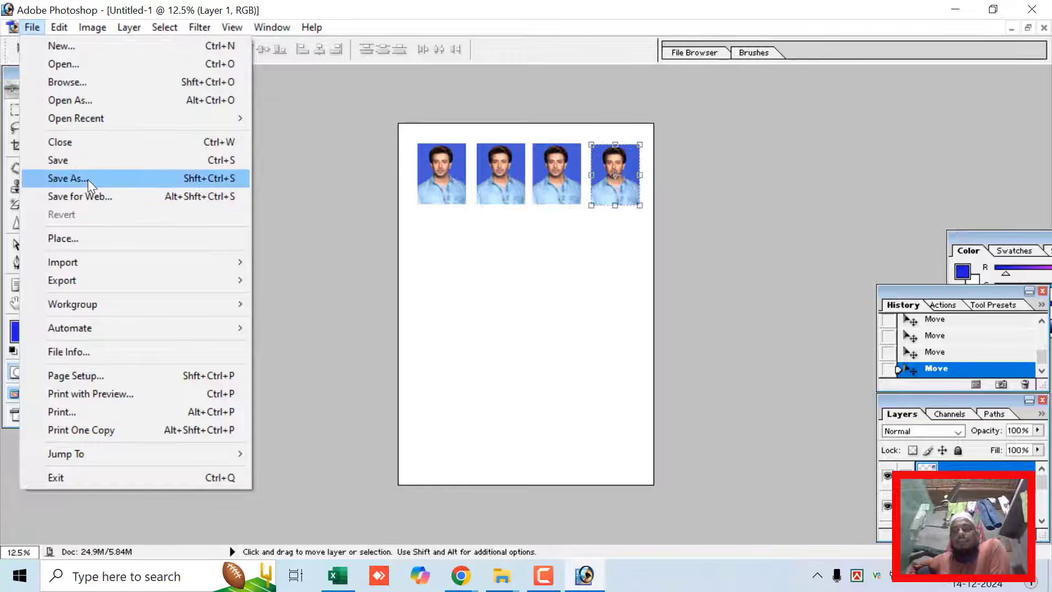
pyautogui.click(87, 179)
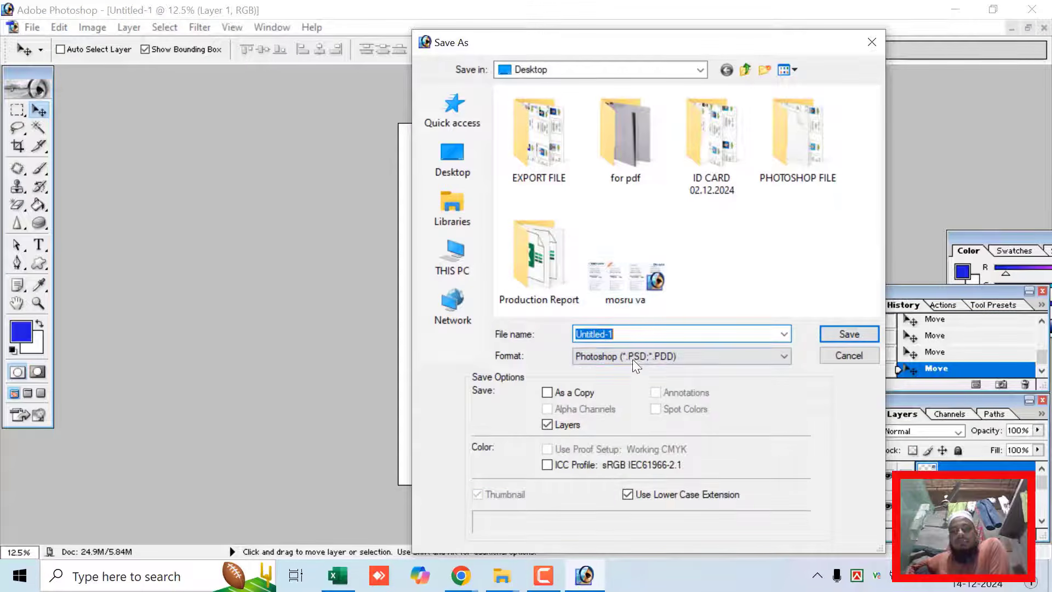
pyautogui.click(637, 356)
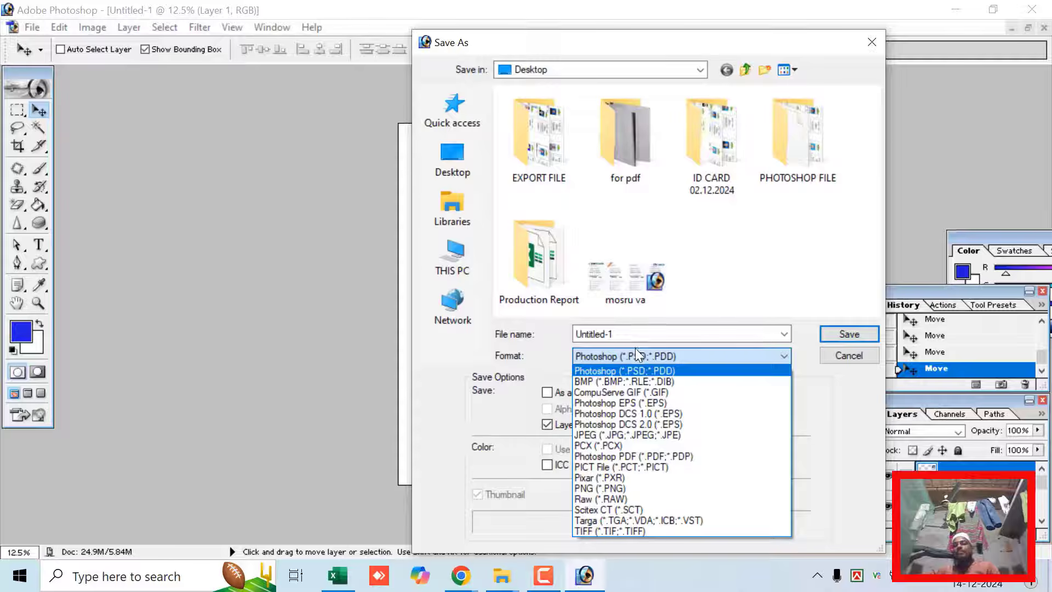
pyautogui.click(637, 436)
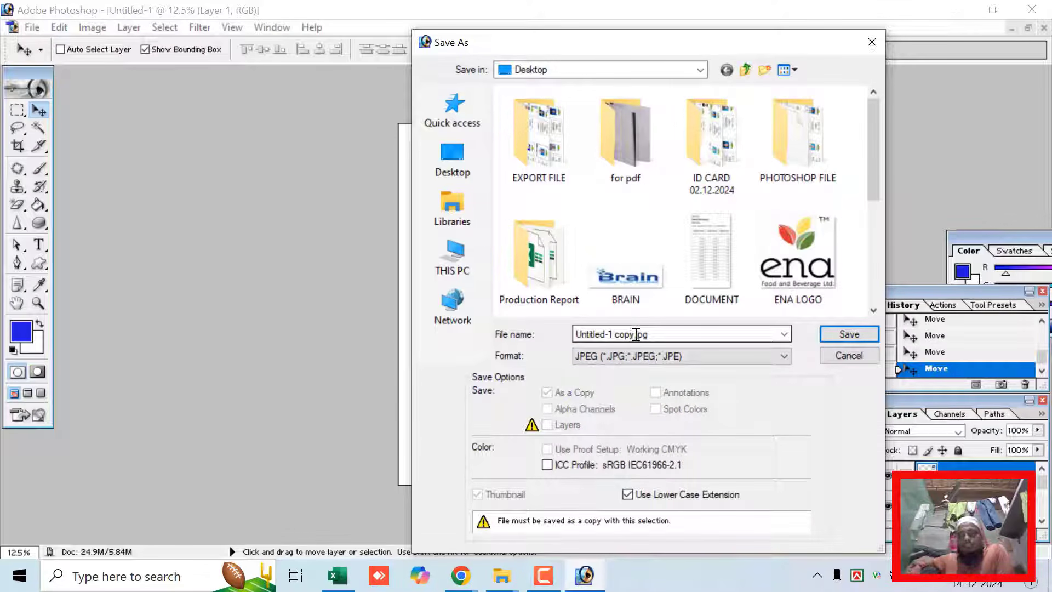
pyautogui.moveTo(659, 334); pyautogui.dragTo(552, 334)
pyautogui.press('BackSpace')
pyautogui.write('shakib-01728855')
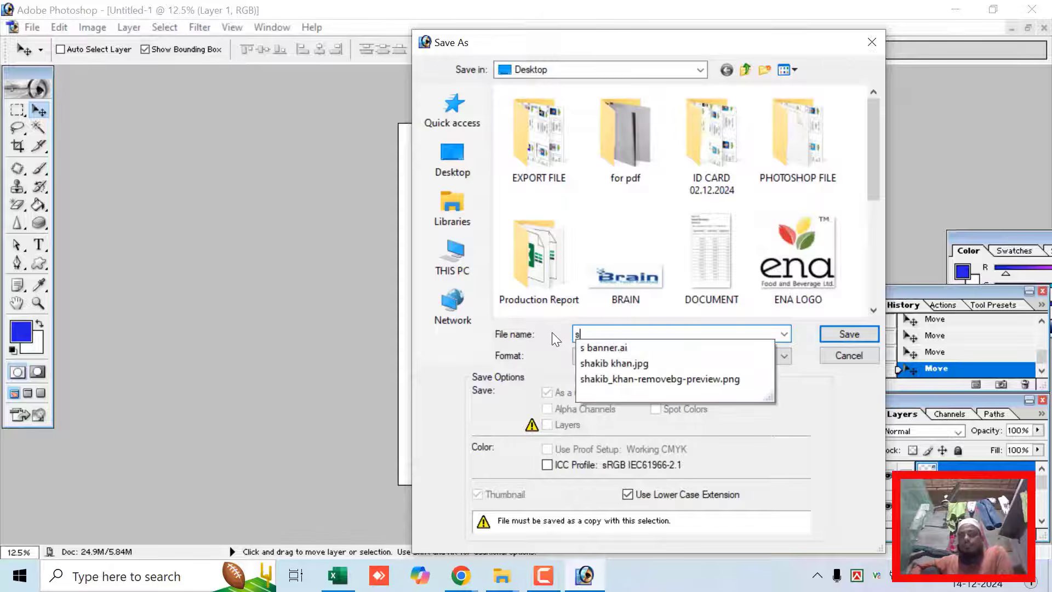
pyautogui.click(462, 163)
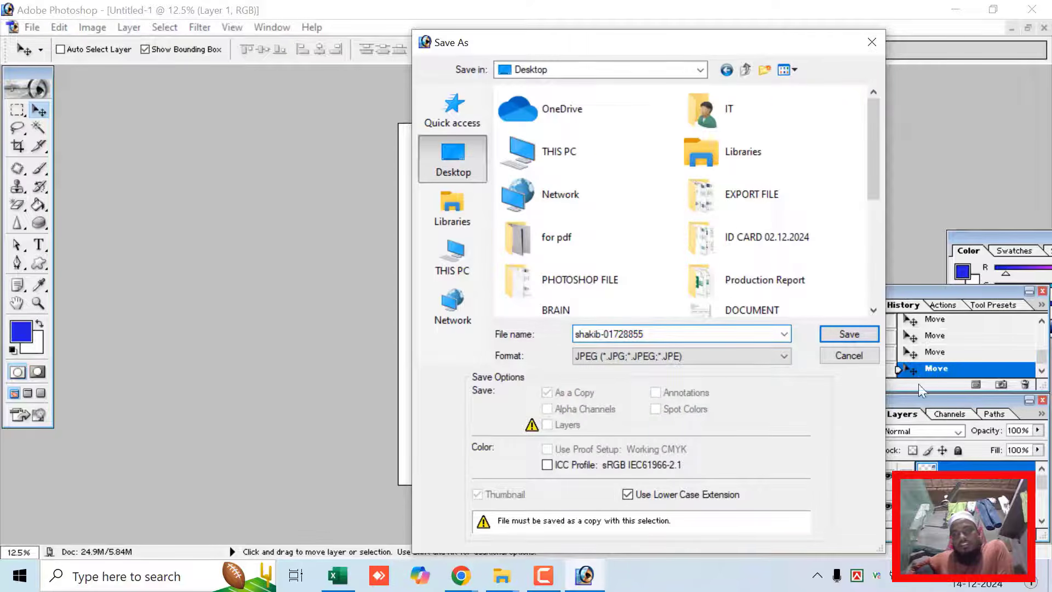
pyautogui.click(847, 336)
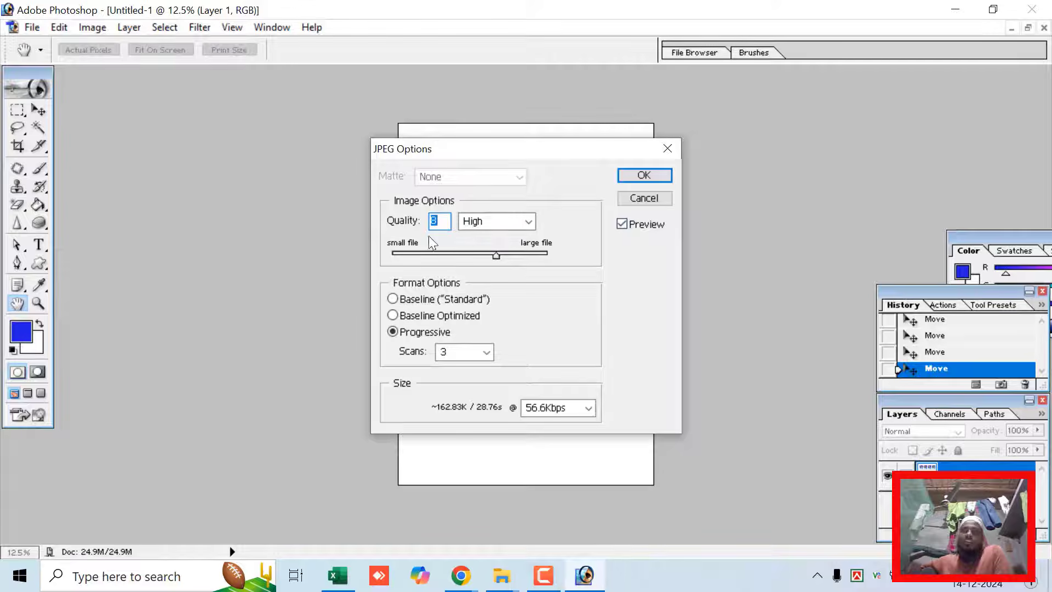
pyautogui.click(639, 174)
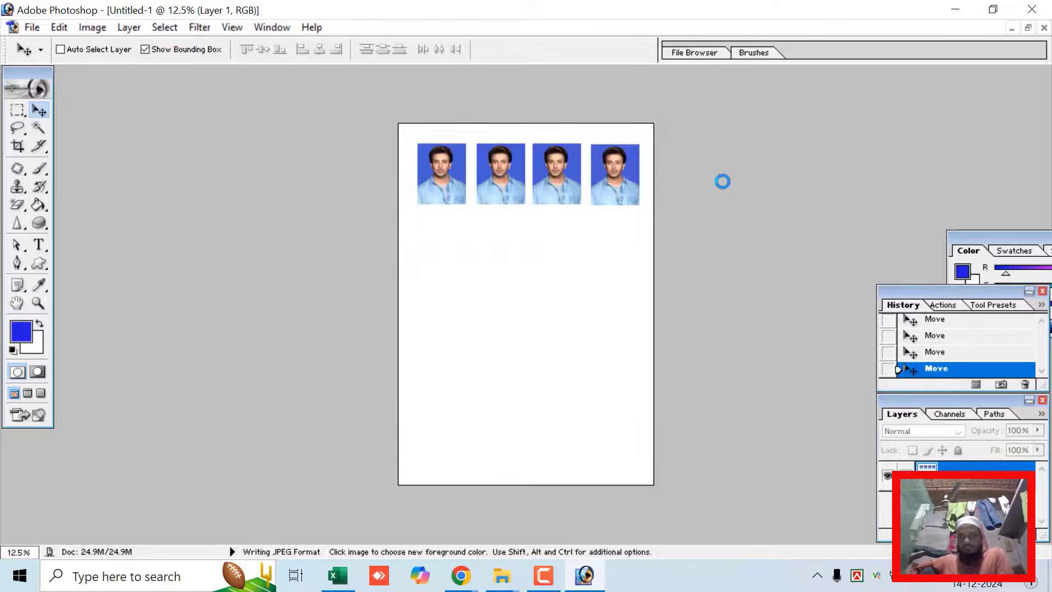
# Step: Show the Windows desktop and open the newly saved four-photo JPEG for preview
pyautogui.press('super+d')
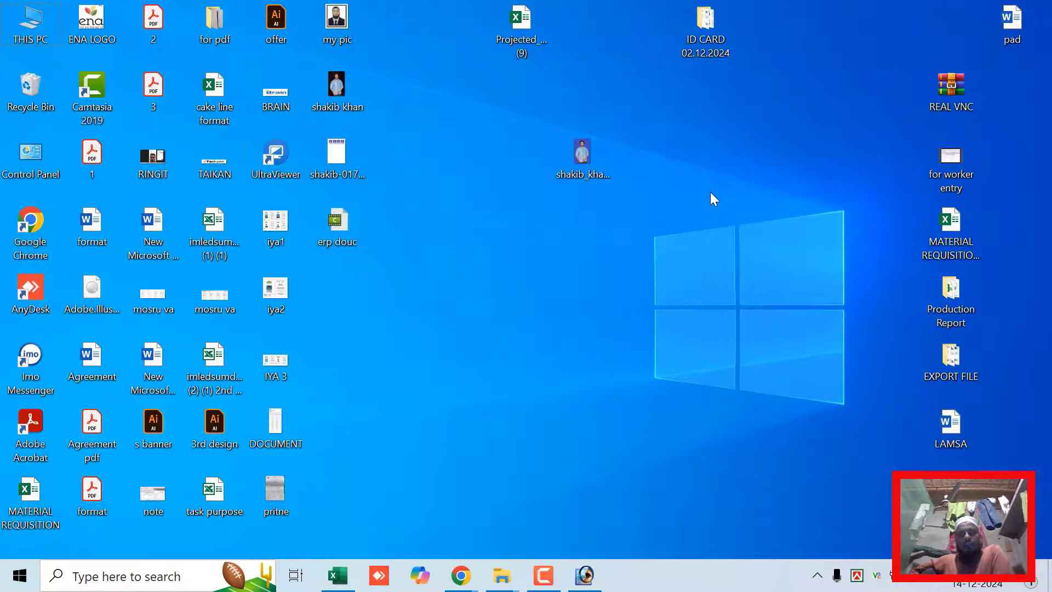
pyautogui.click(284, 161)
pyautogui.press('s')
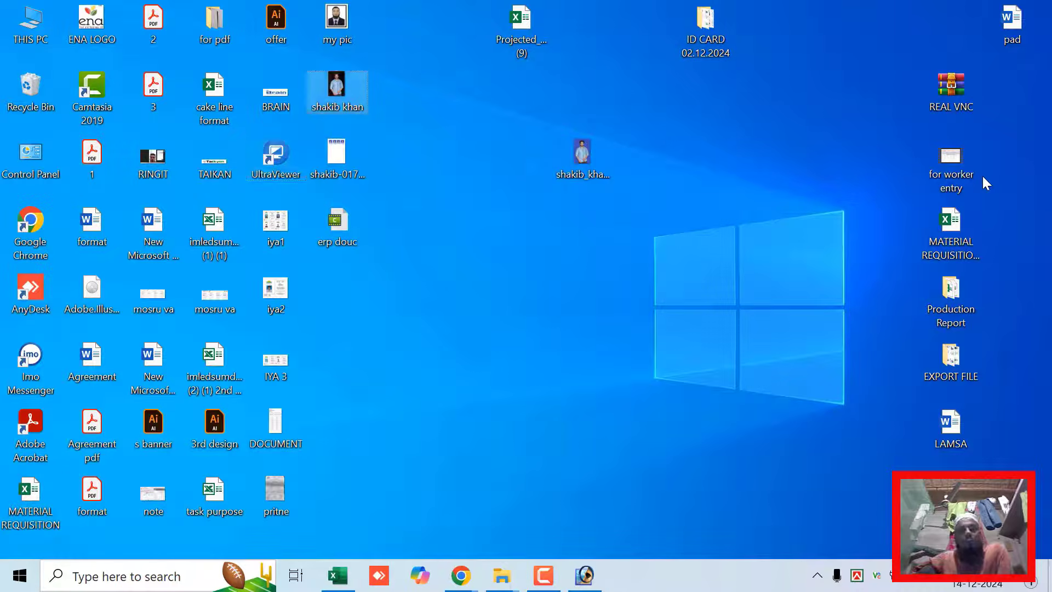
pyautogui.press('s')
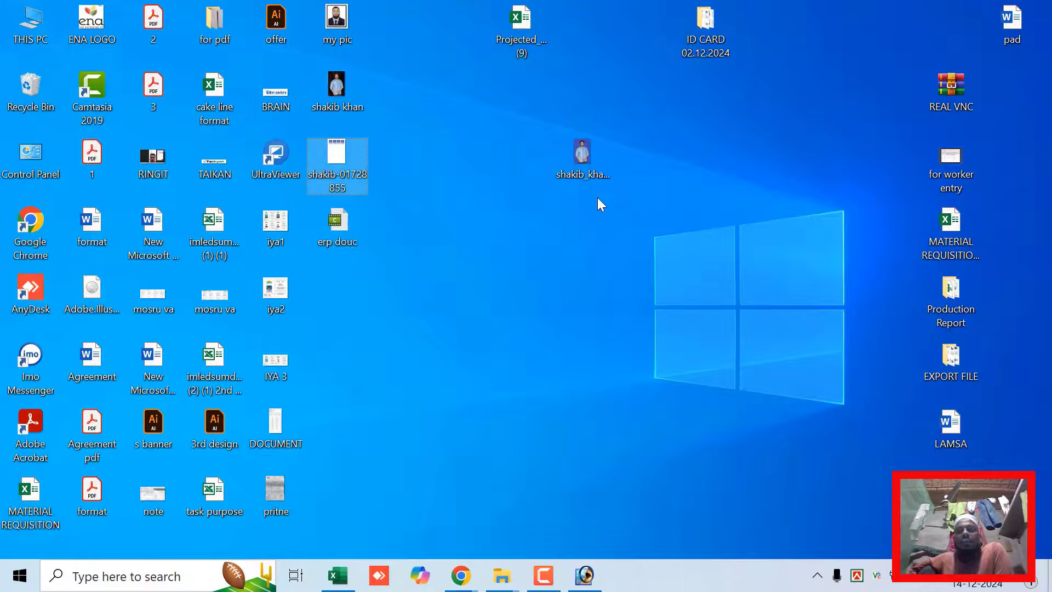
pyautogui.doubleClick(356, 159)
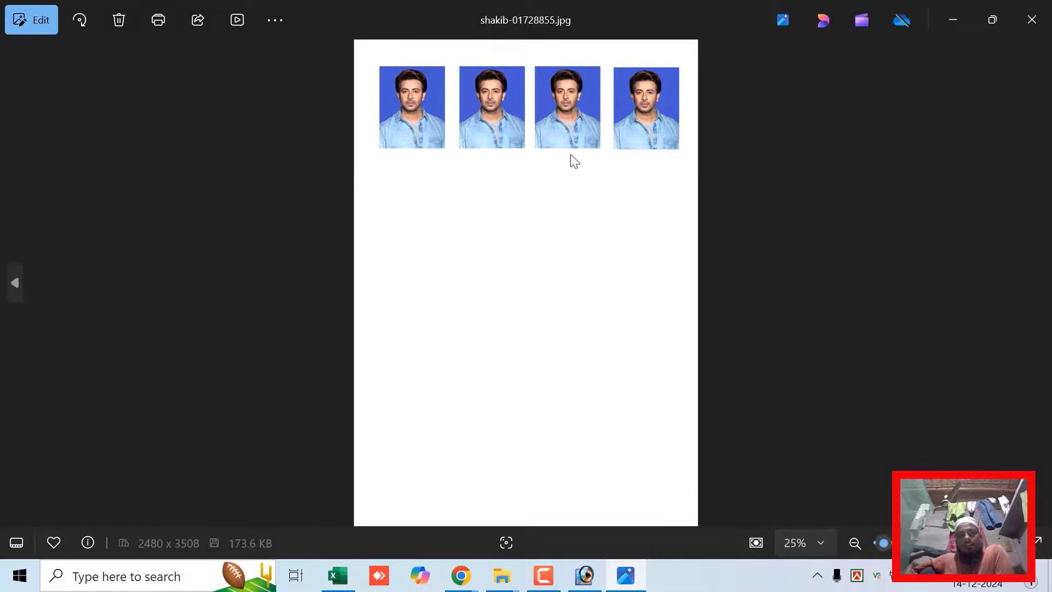
# Step: Zoom the preview to 66% and pan so the four passport photos fill the view
pyautogui.scroll(3, 570, 159)
pyautogui.moveTo(543, 135); pyautogui.dragTo(543, 264)
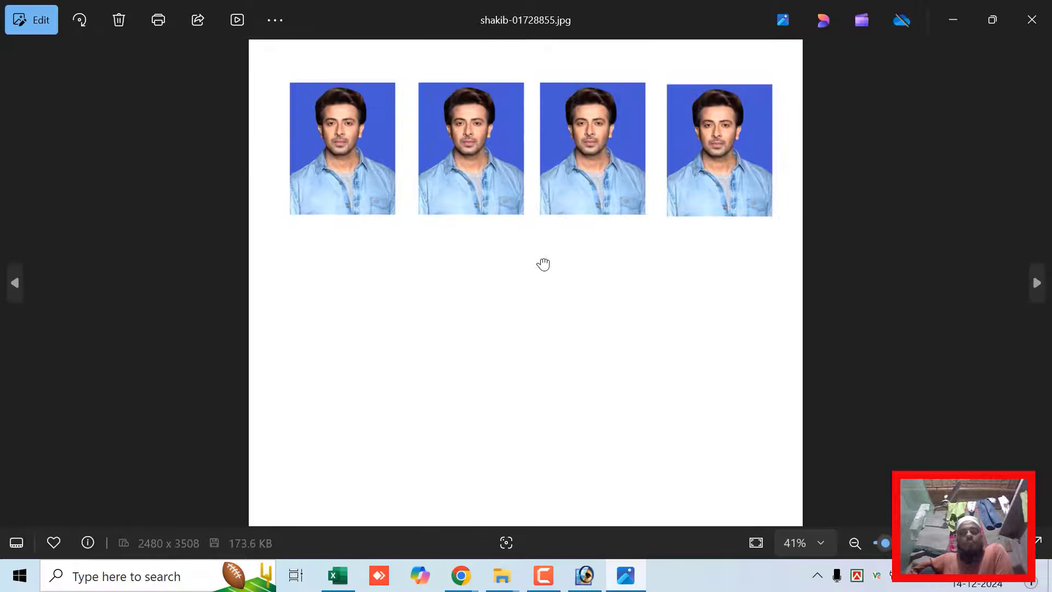
pyautogui.scroll(3, 623, 192)
pyautogui.moveTo(622, 192); pyautogui.dragTo(577, 283)
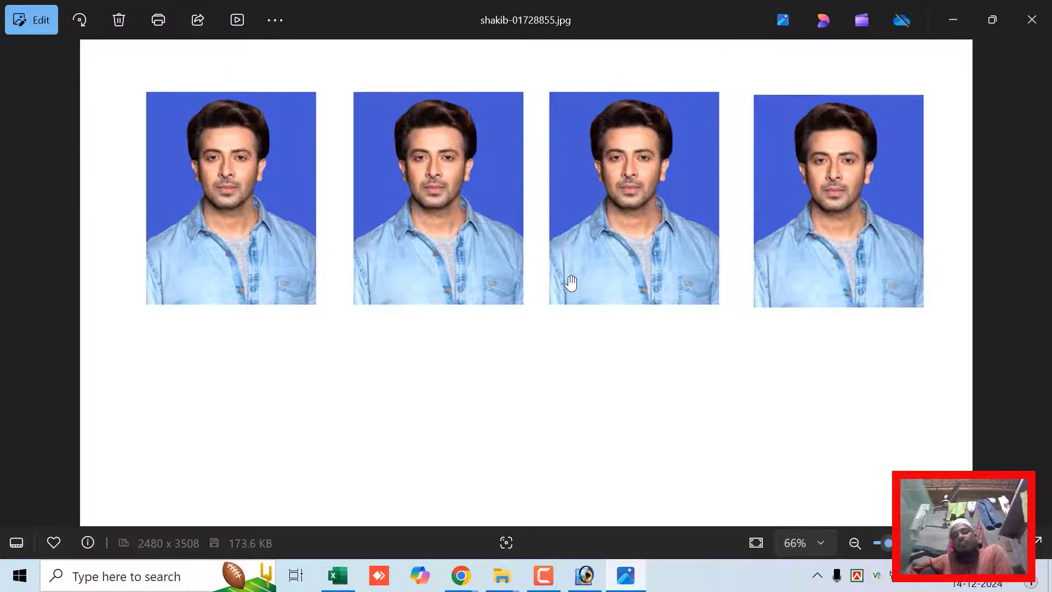